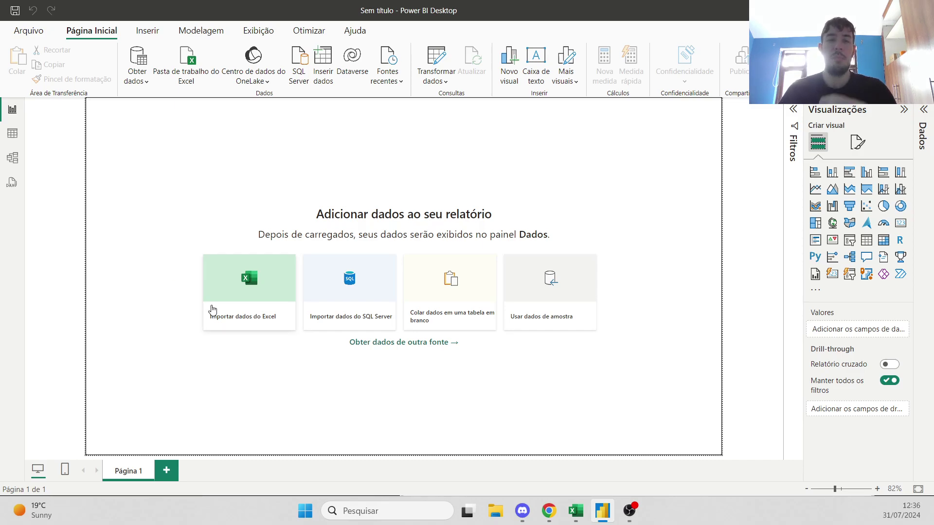
Step: Import the Orders sheet from global_superstore_2016.xlsx and open it for data transformation
click(210, 308)
double_click(180, 138)
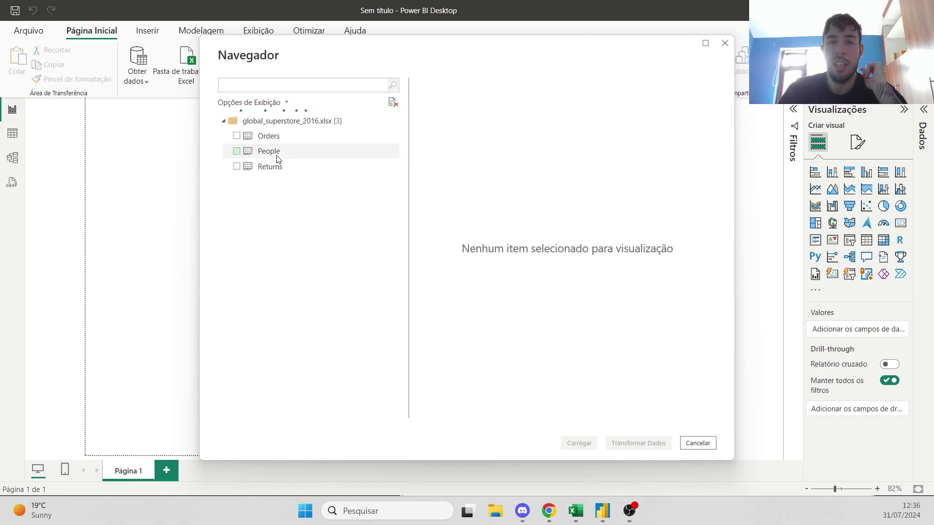
click(236, 136)
click(649, 441)
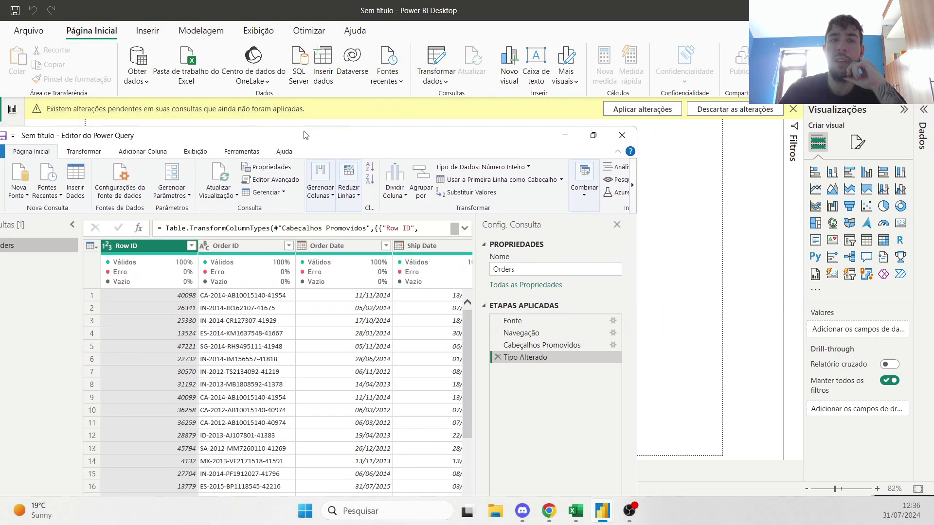
Step: Maximize the Power Query editor, look through the Orders columns, and close and apply the query to the report
double_click(305, 136)
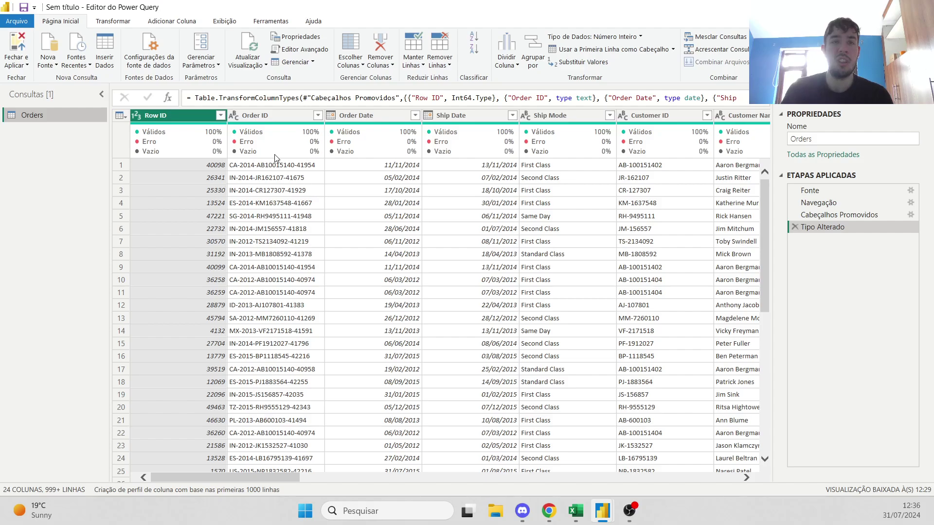
drag(279, 479, 197, 436)
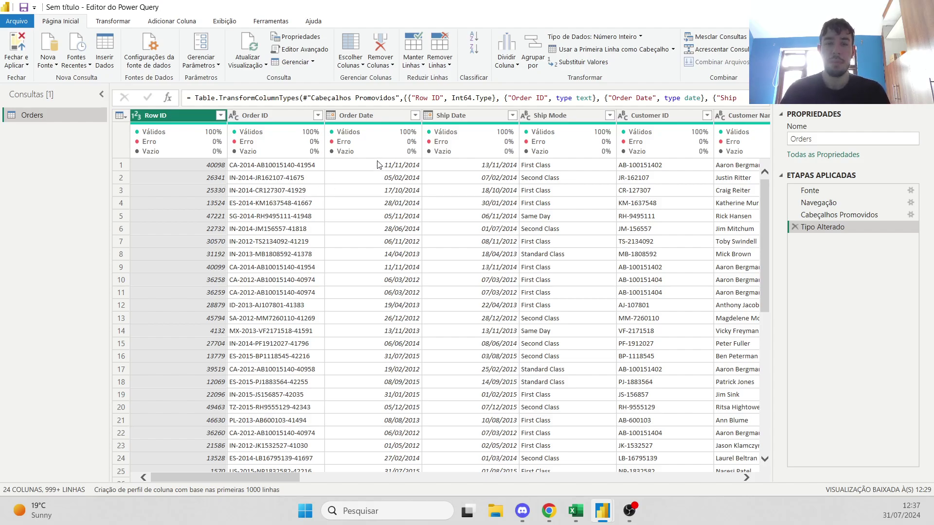
drag(232, 479, 708, 481)
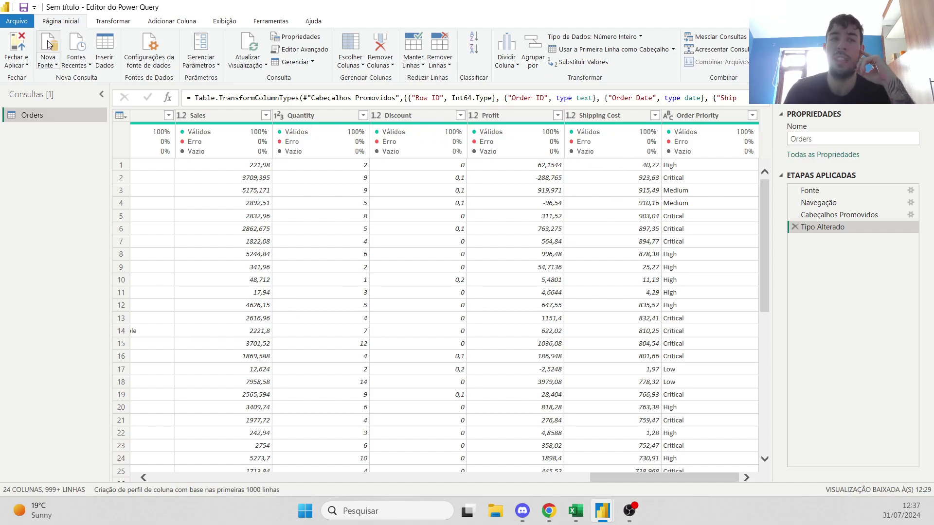
click(16, 45)
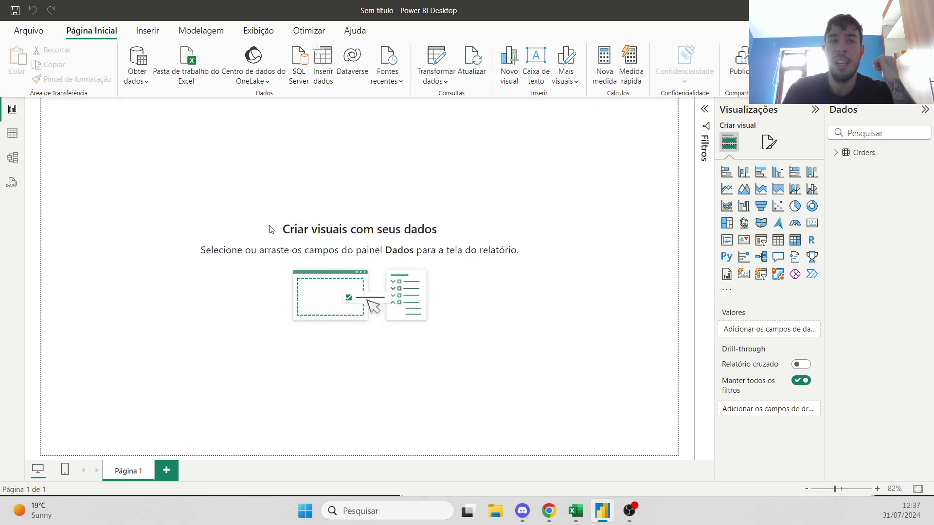
Step: Show the Orders table in table view, expand it in the data list and look through its fields
click(12, 133)
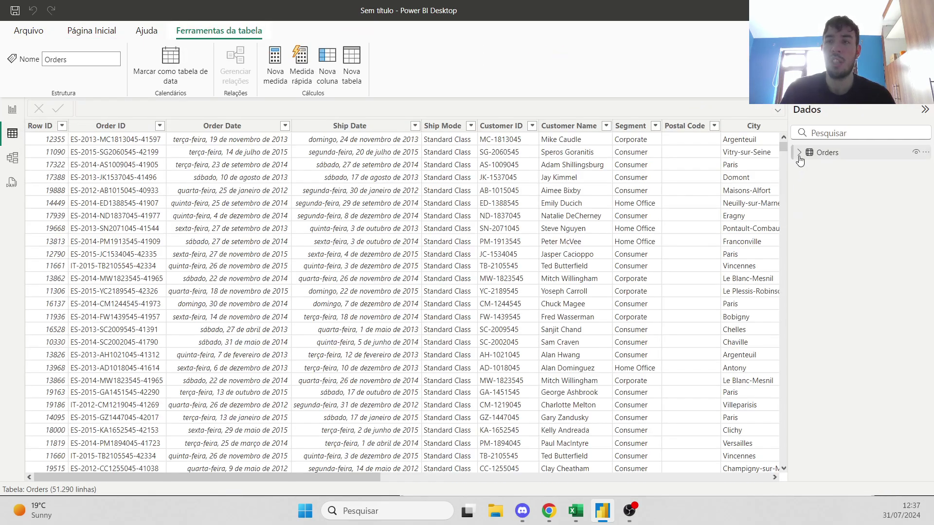
click(799, 152)
scroll(835, 302, down, 2)
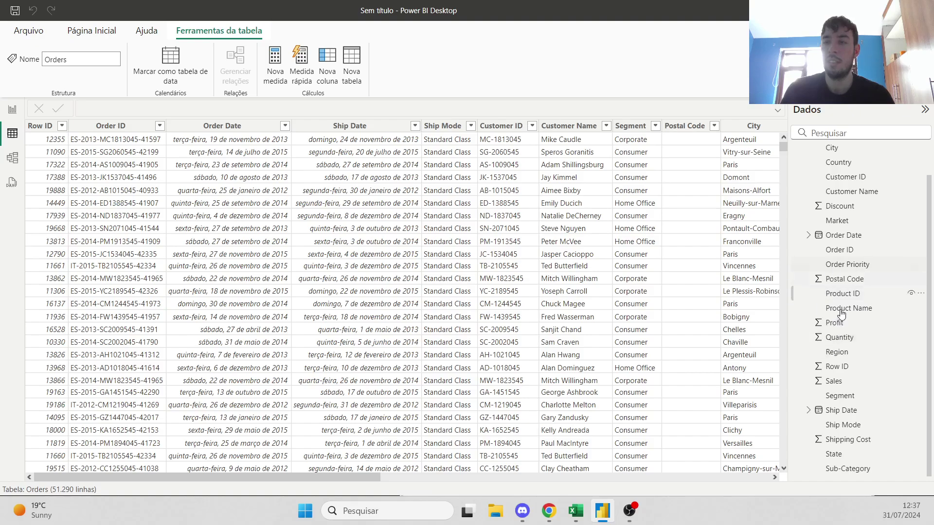
scroll(827, 401, up, 2)
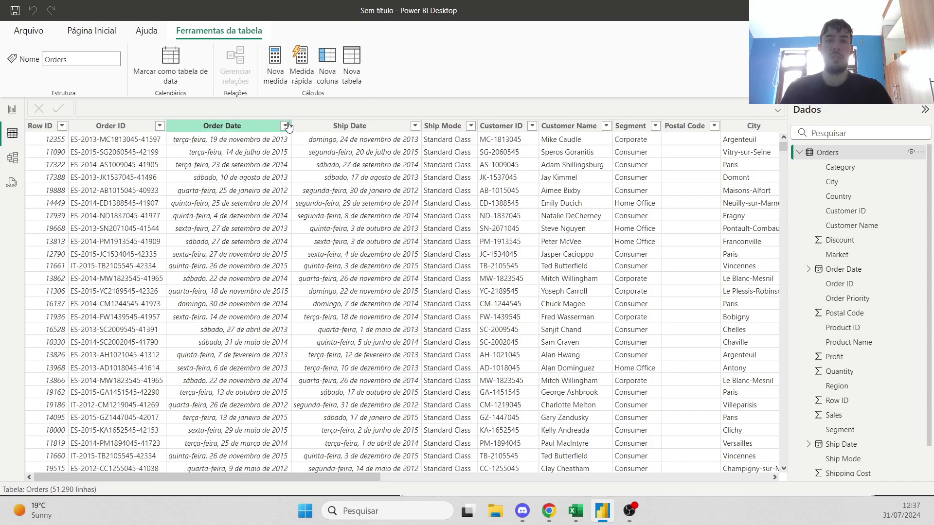
Step: Create a new measure in the Orders table and name it Sum Shipping Cost
click(275, 68)
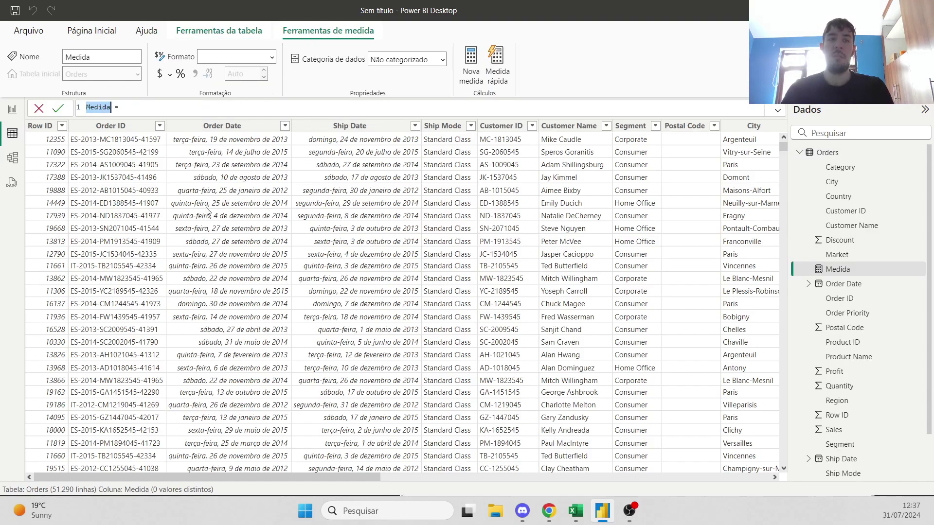
text(Sum)
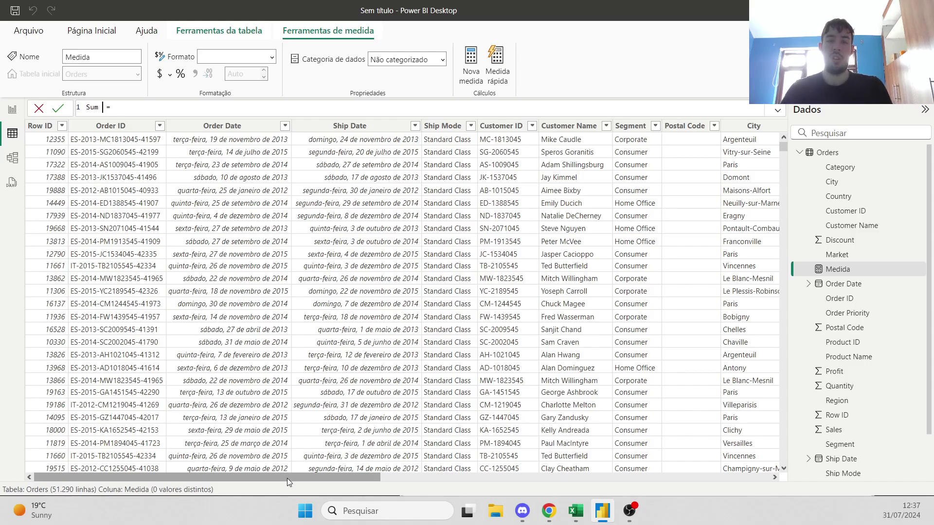
drag(287, 478, 829, 470)
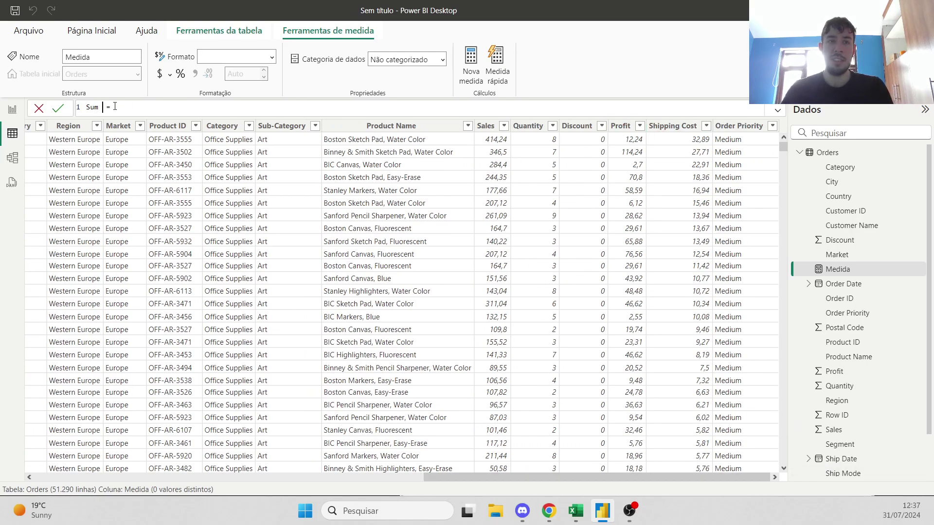
text(Shi)
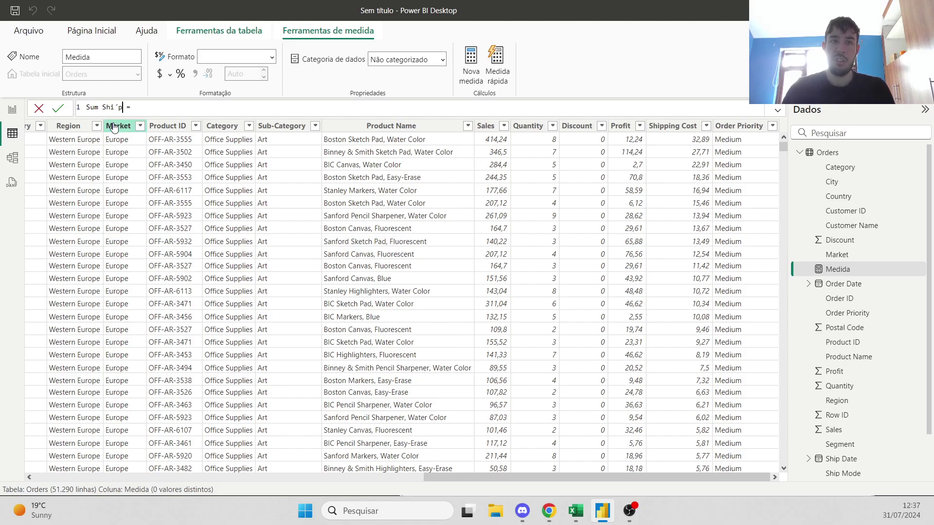
text(pping Cost)
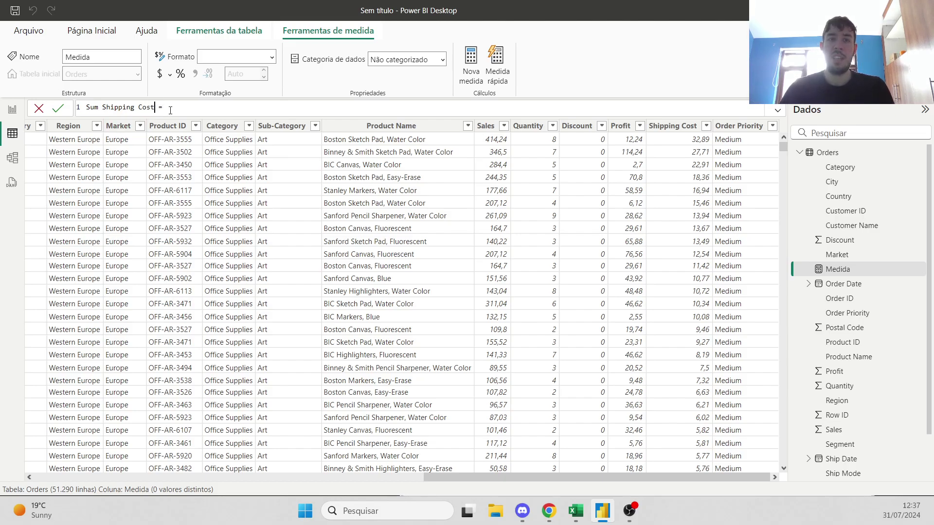
key(End)
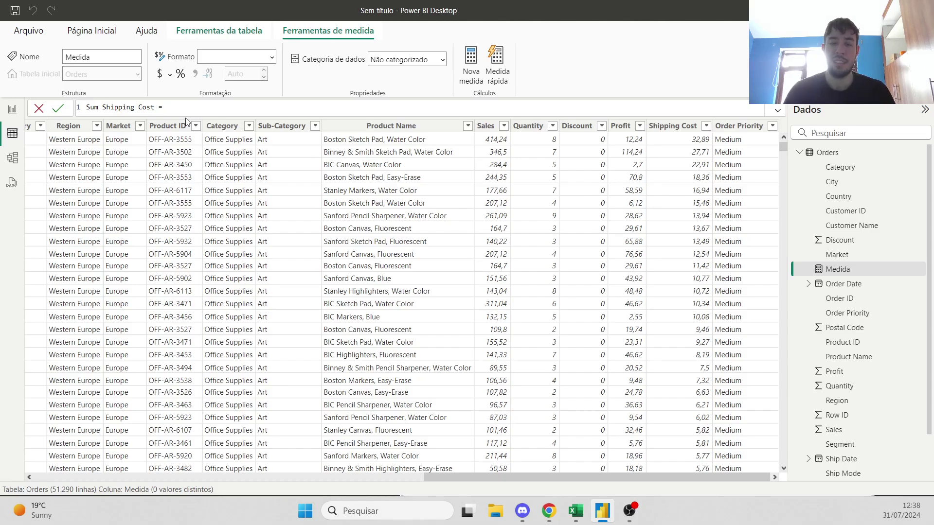
Step: Define the Sum Shipping Cost measure as SUM(Orders[Shipping Cost]) and commit the formula
text(SUM(Orders[)
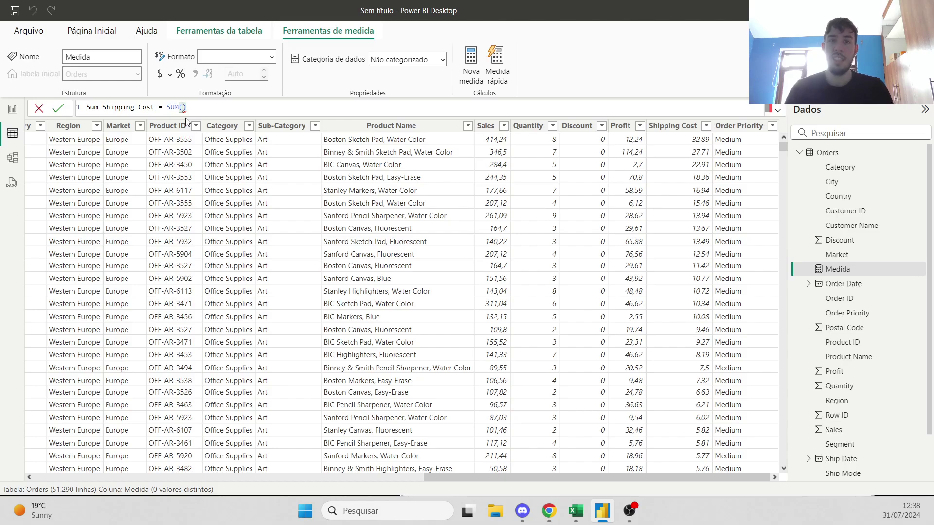
text(Shi)
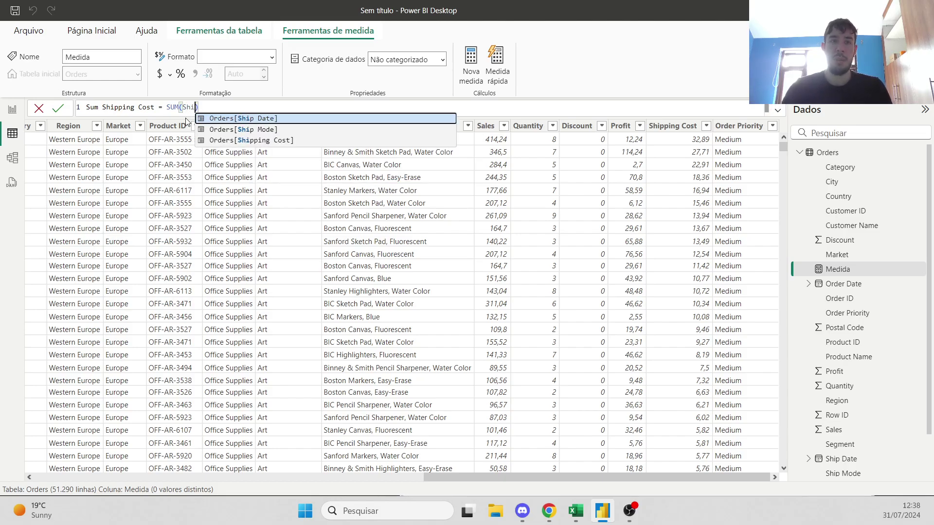
text(pping Cost)
key(Tab)
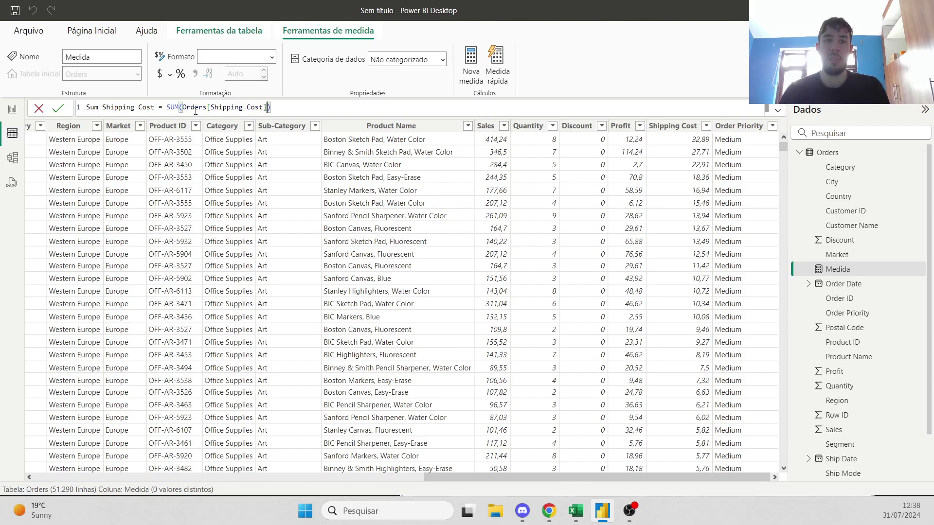
double_click(195, 107)
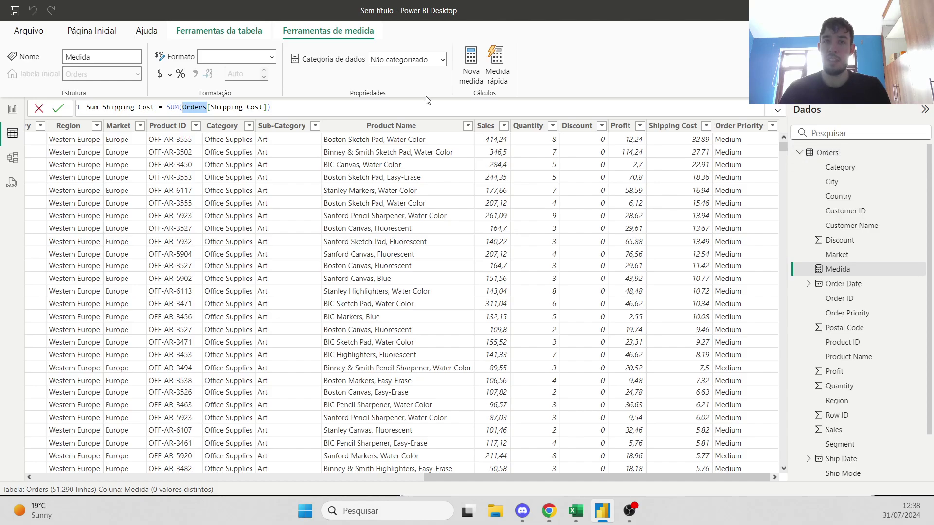
click(317, 109)
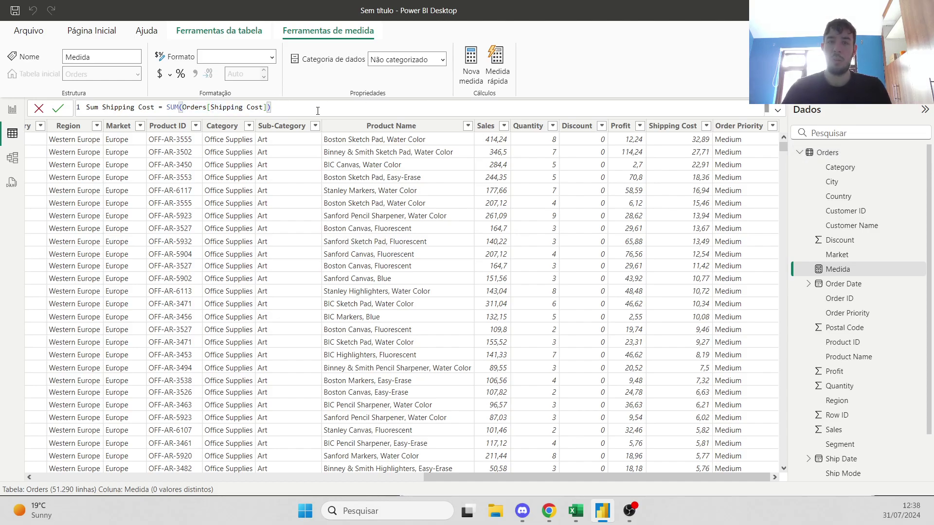
key(Return)
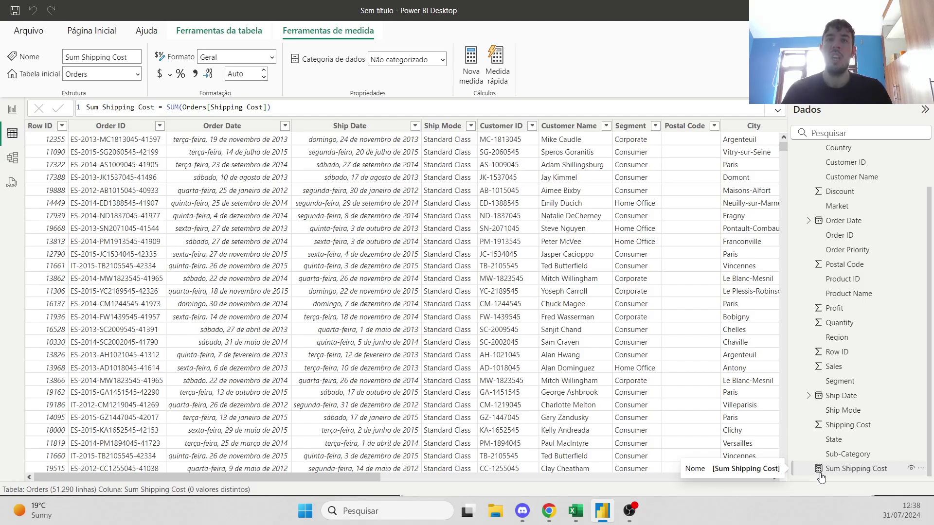
scroll(843, 335, up, 1)
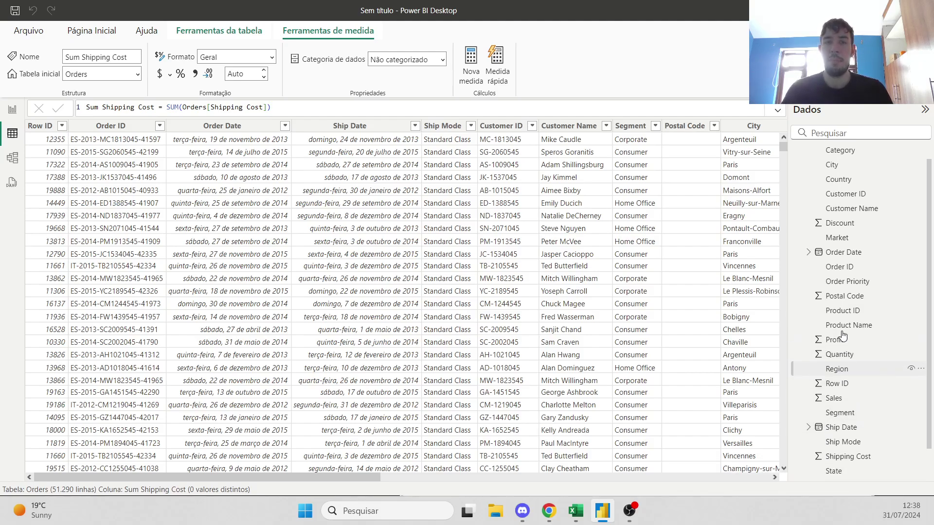
scroll(843, 335, up, 1)
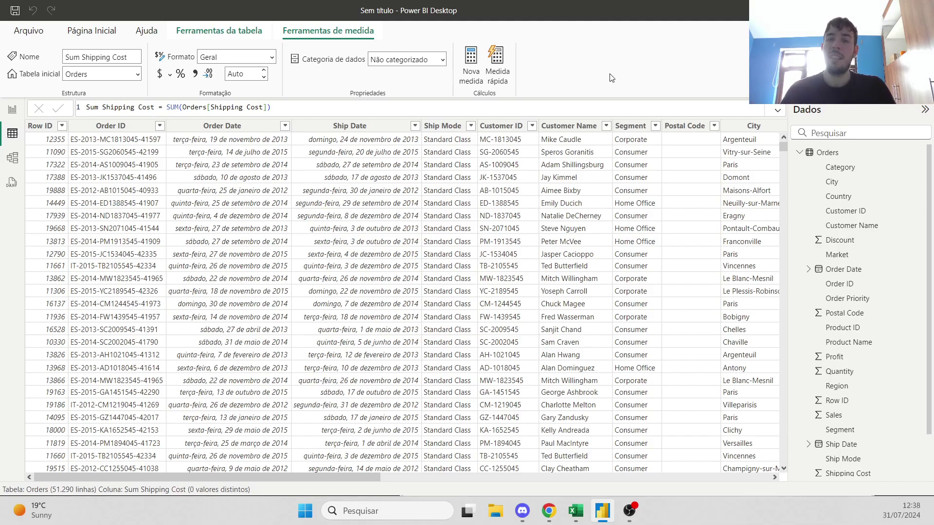
drag(325, 478, 728, 492)
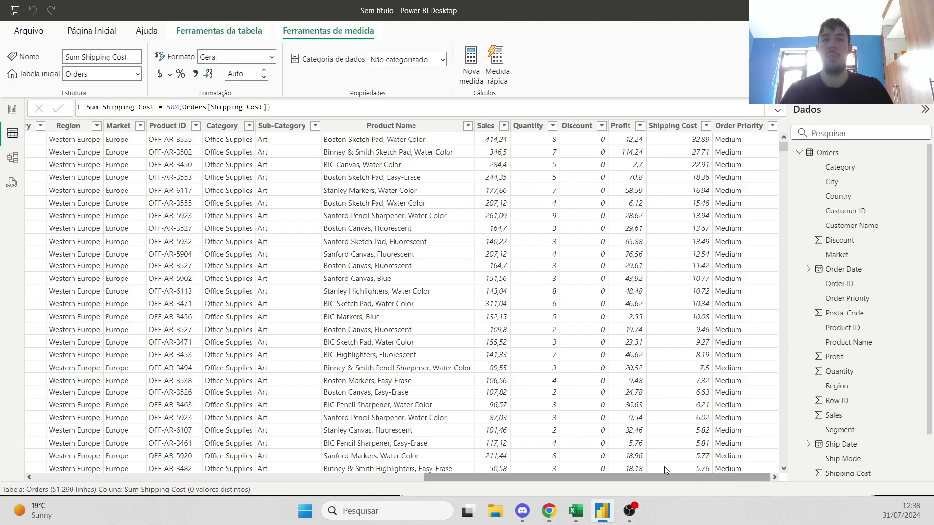
click(88, 35)
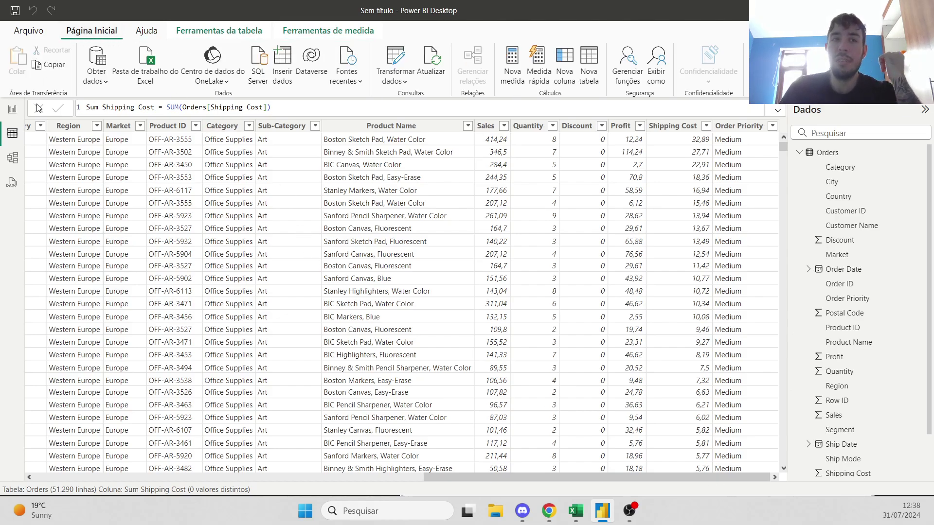
Step: Return to the report view and add a card visual showing the Shipping Cost column
click(12, 110)
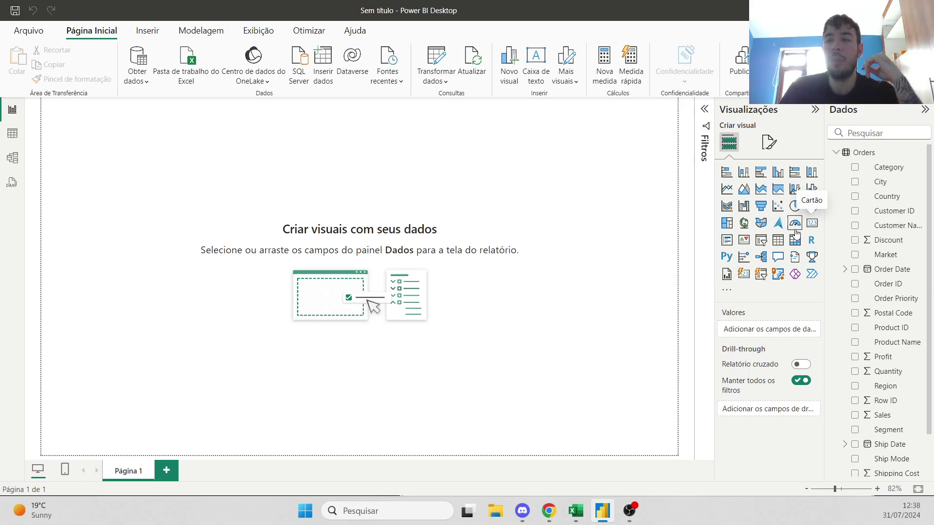
click(810, 225)
drag(152, 220, 209, 227)
click(340, 316)
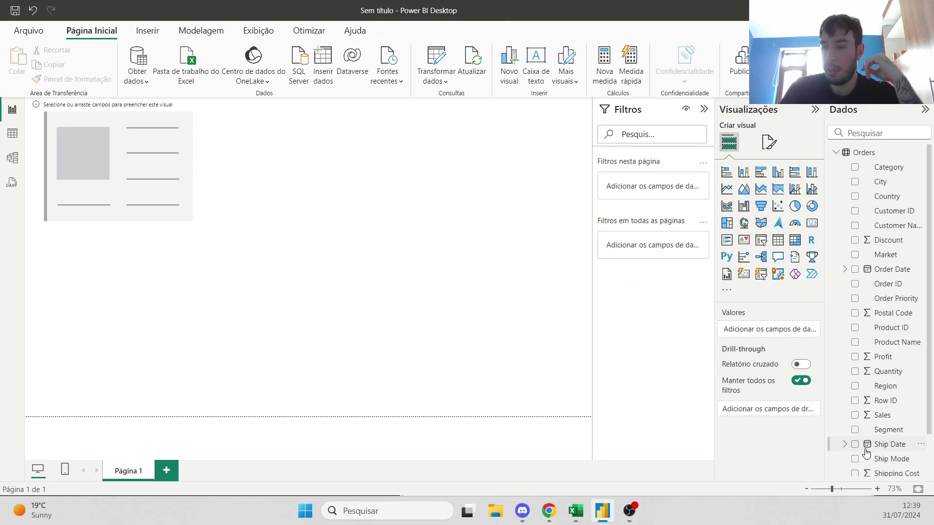
scroll(863, 453, down, 1)
drag(890, 425, 141, 162)
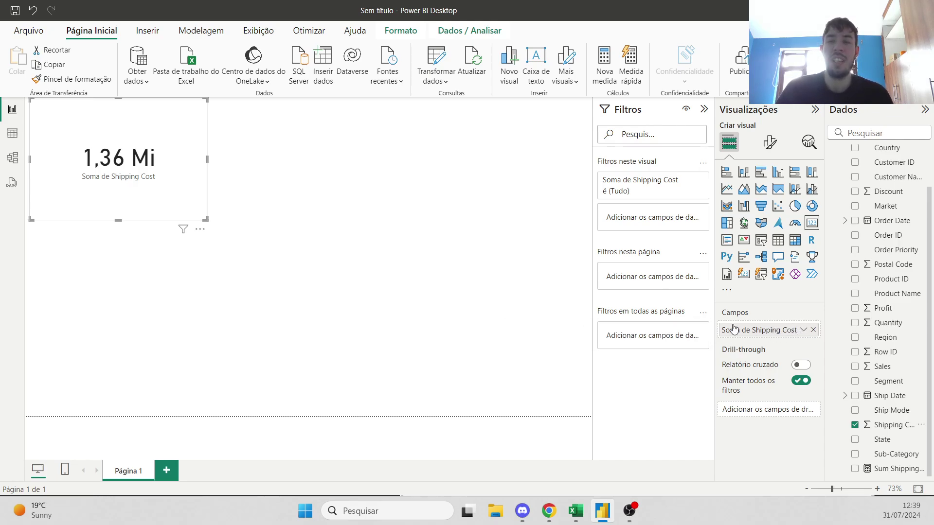
Step: Try the Média aggregation for Shipping Cost on the card, then restore Soma and deselect the card
click(804, 330)
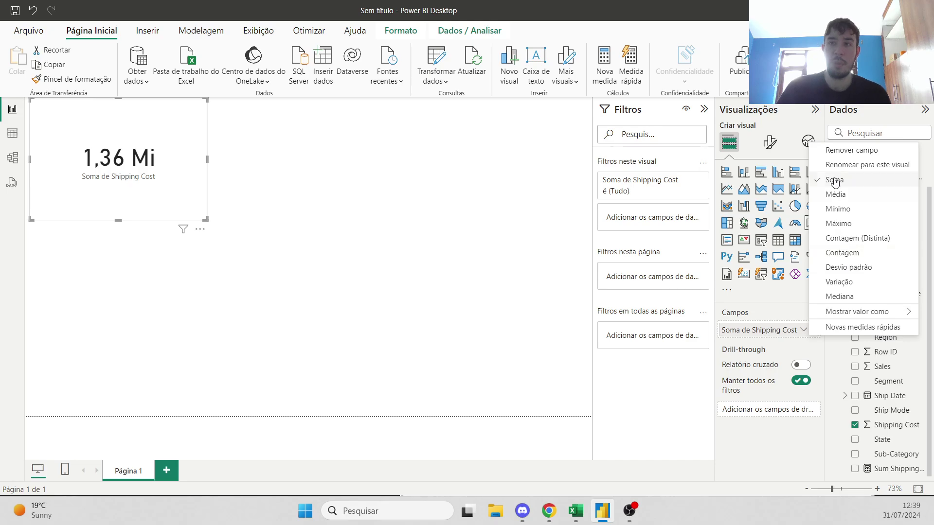
click(836, 195)
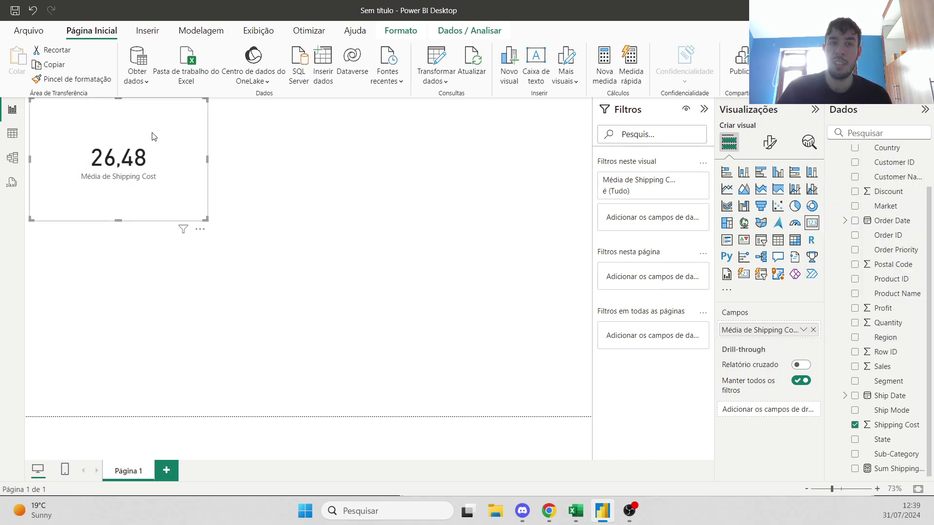
click(803, 331)
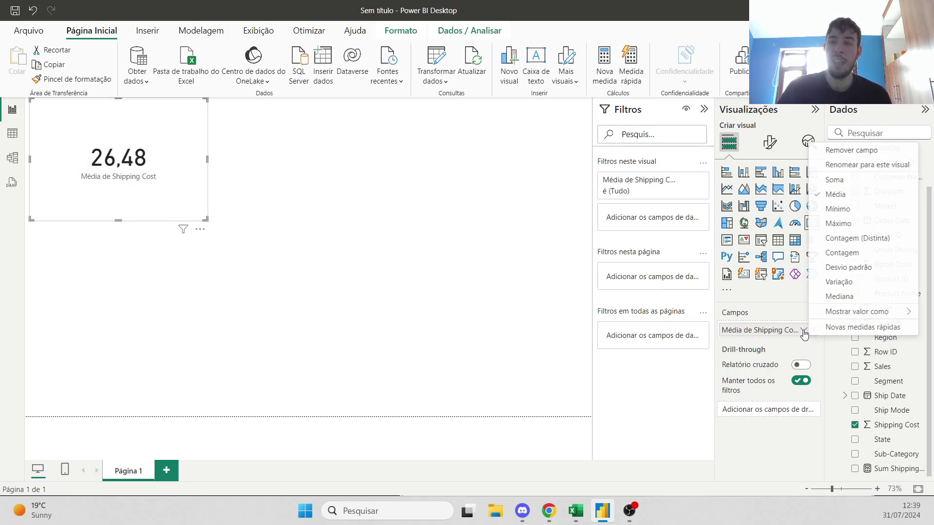
click(833, 180)
click(426, 273)
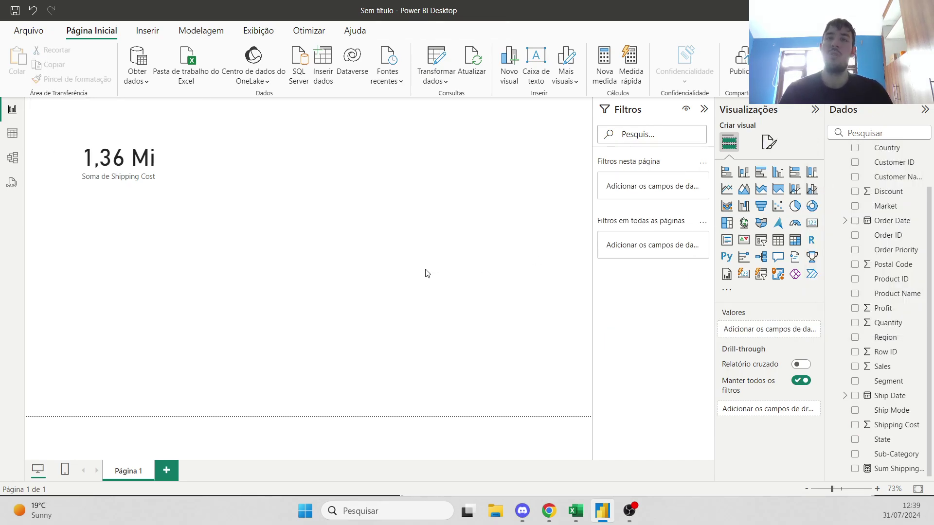
Step: Add a second card beside the first one and fill it with the Sum Shipping Cost measure
click(812, 222)
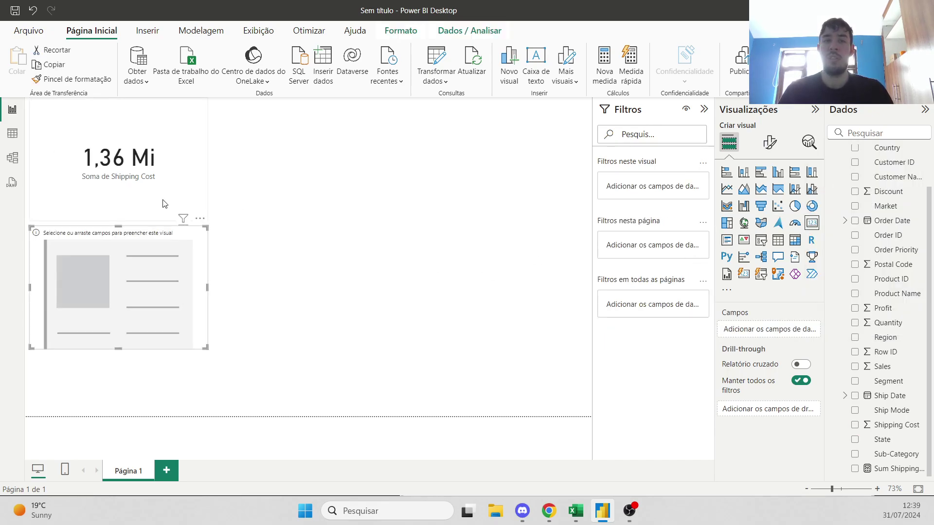
drag(156, 293, 340, 167)
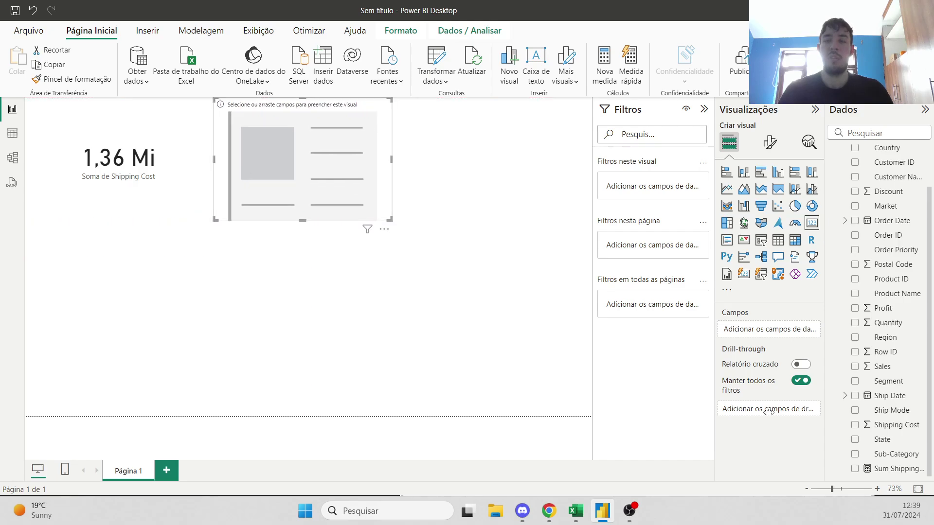
drag(890, 469, 331, 172)
mouse_move(371, 229)
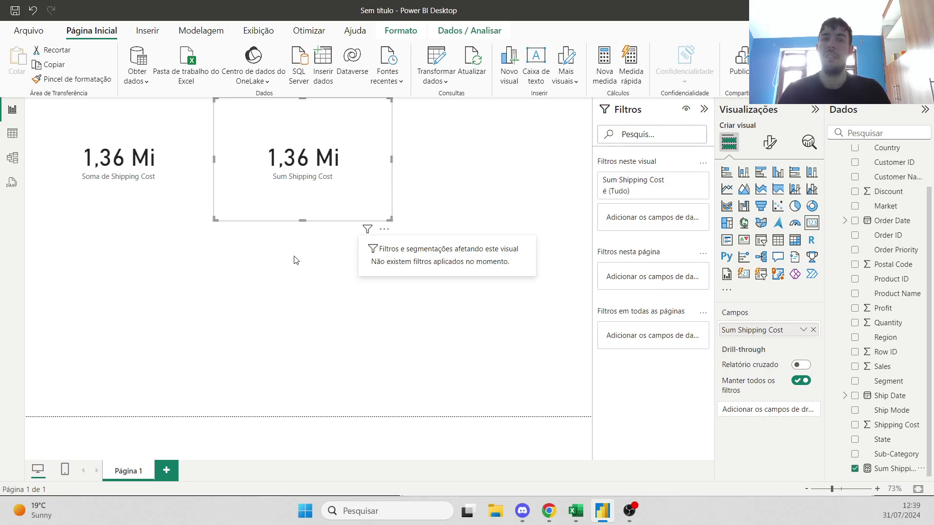
click(13, 133)
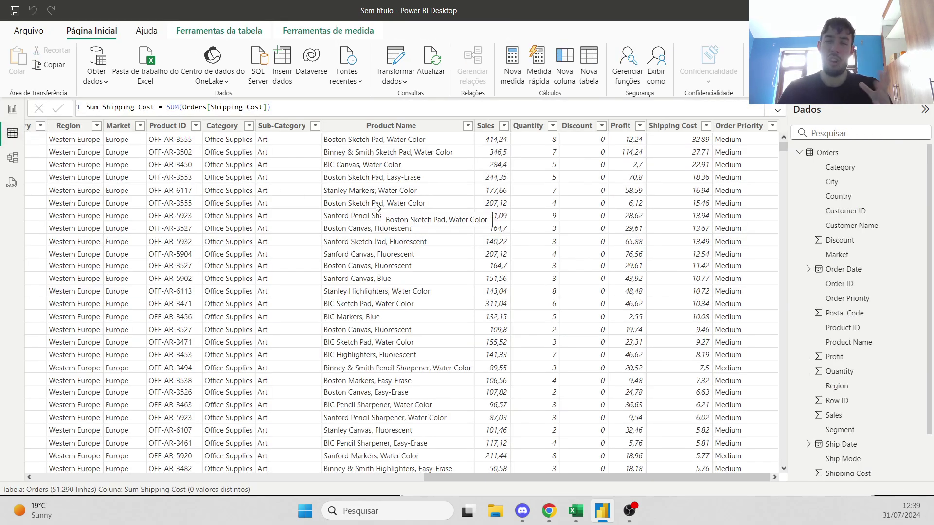
click(235, 107)
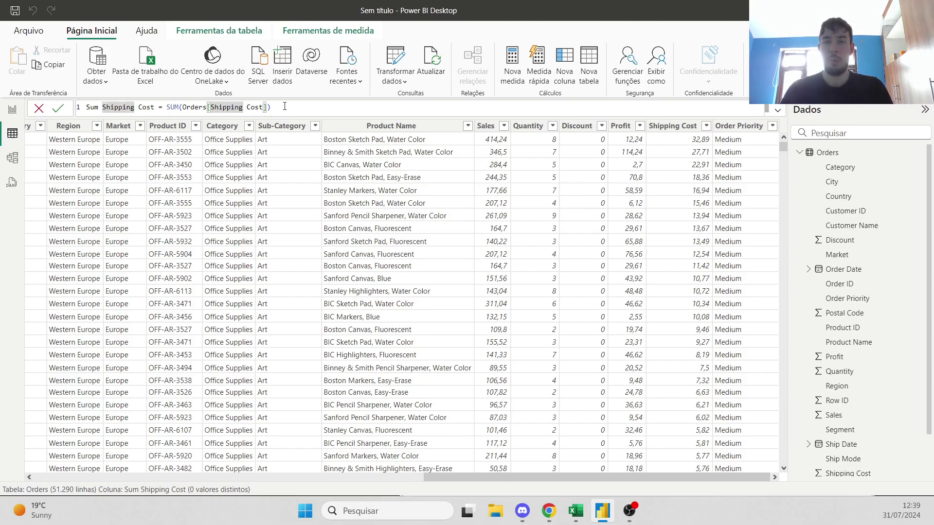
click(168, 107)
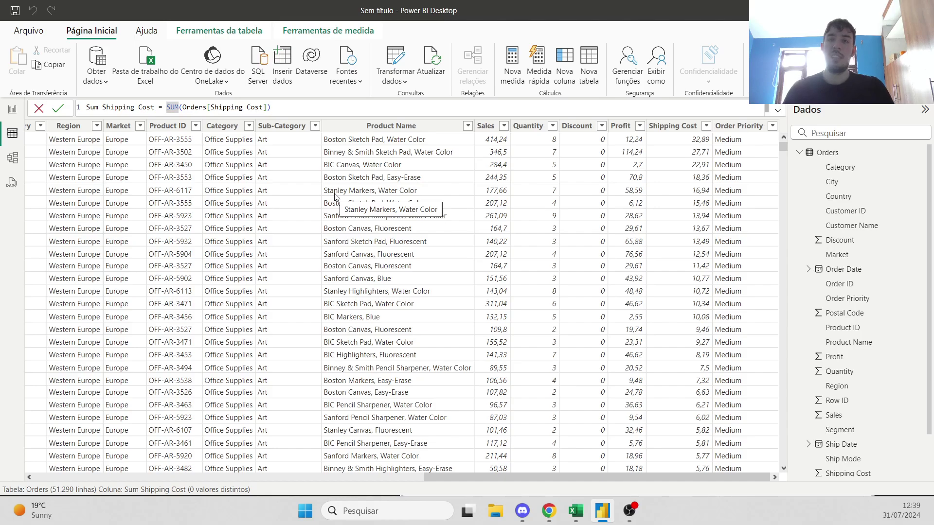
text(CALCULATE)
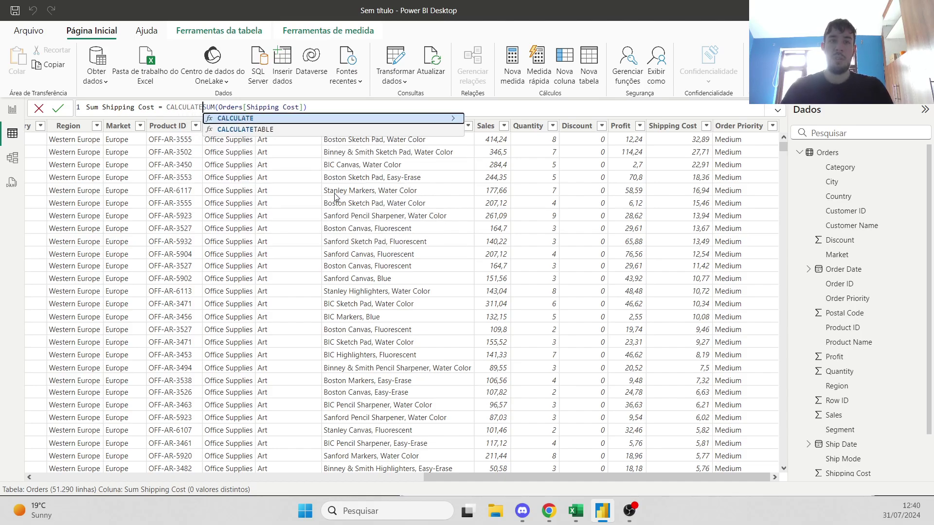
text(()
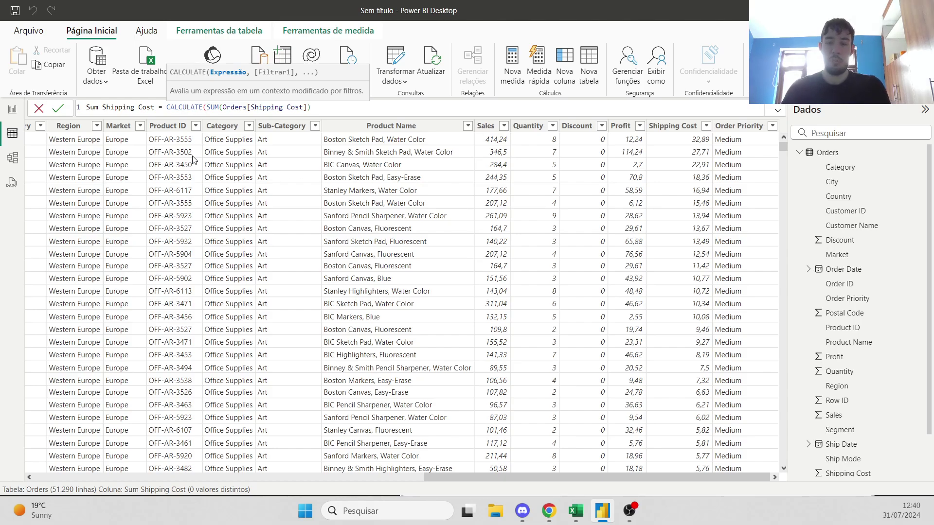
key(BackSpace)
key(BackSpace)
key(BackSpace)
key(BackSpace)
key(BackSpace)
key(BackSpace)
key(BackSpace)
key(BackSpace)
key(BackSpace)
key(BackSpace)
key(Return)
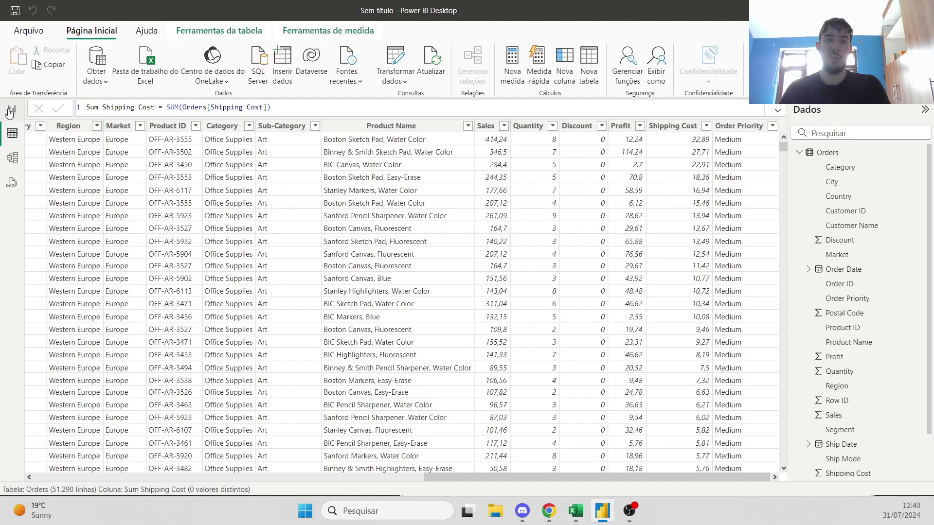
Step: Return to the report view and add a matrix with Region as rows and Shipping Cost and Sum Shipping Cost as values
click(12, 109)
click(260, 253)
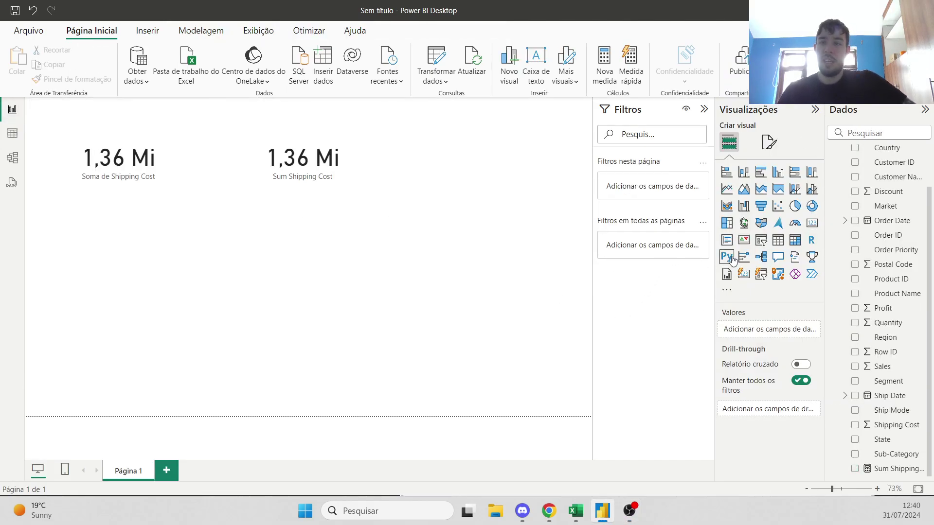
click(795, 240)
drag(204, 260, 299, 275)
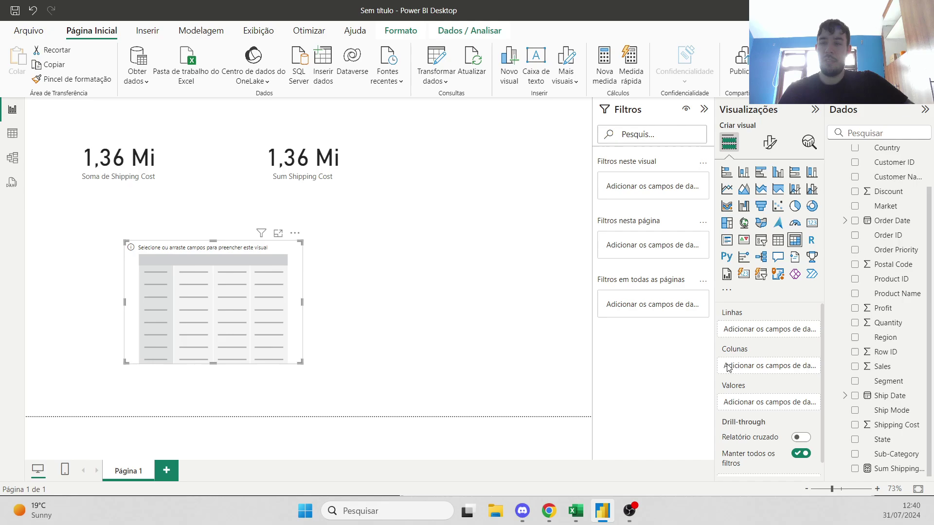
drag(895, 334, 236, 299)
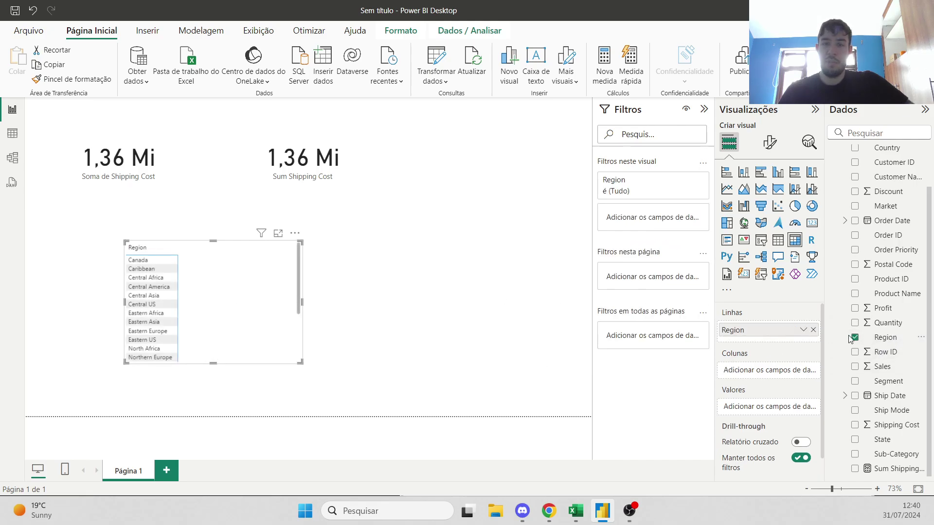
drag(896, 431, 771, 407)
drag(886, 469, 771, 422)
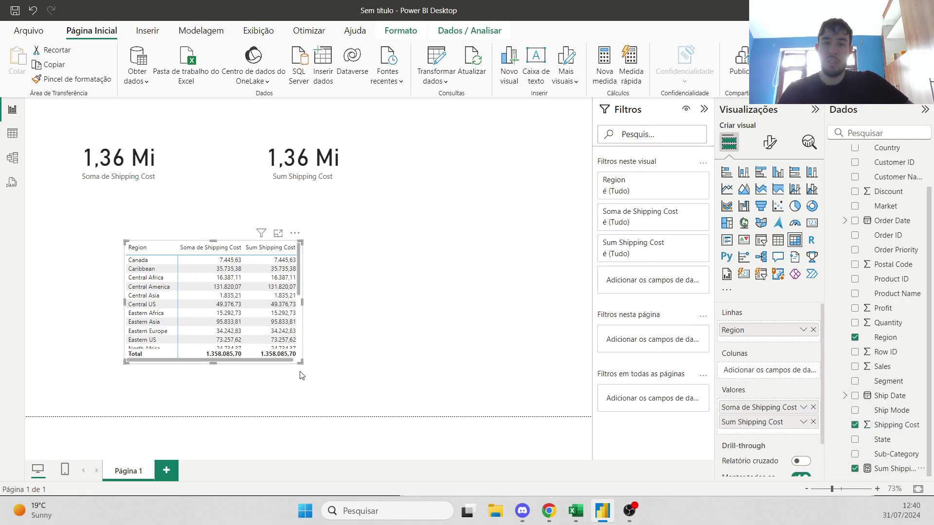
Step: Resize the matrix to show more regions and move it to the right side of the report page, below the cards
drag(301, 362, 539, 416)
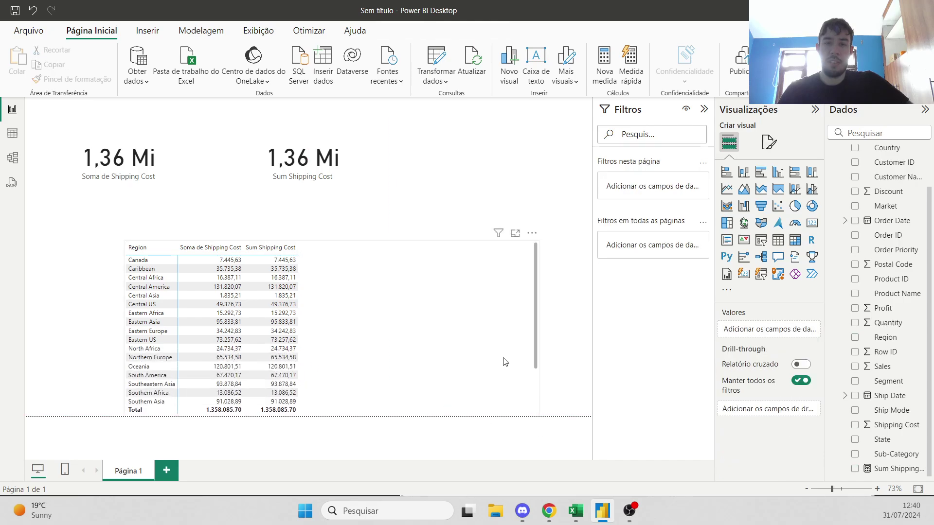
drag(538, 242, 331, 259)
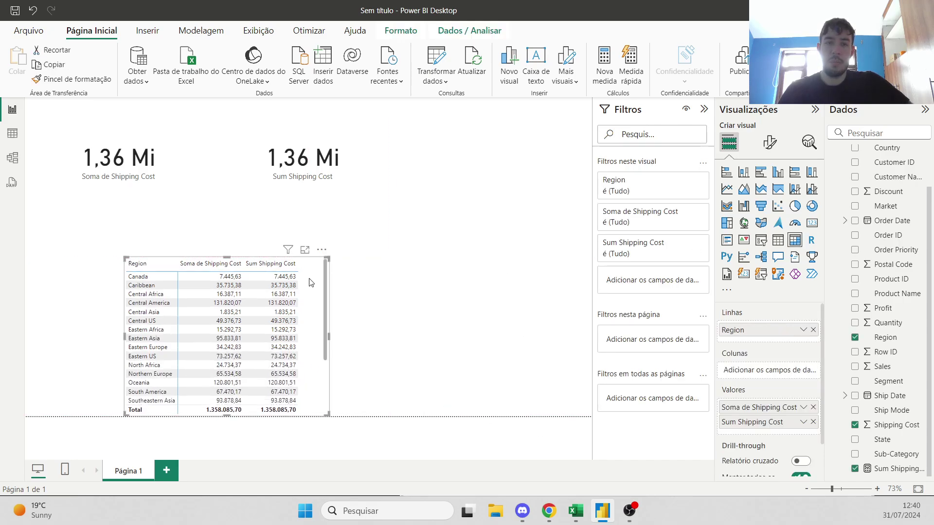
drag(309, 296, 521, 264)
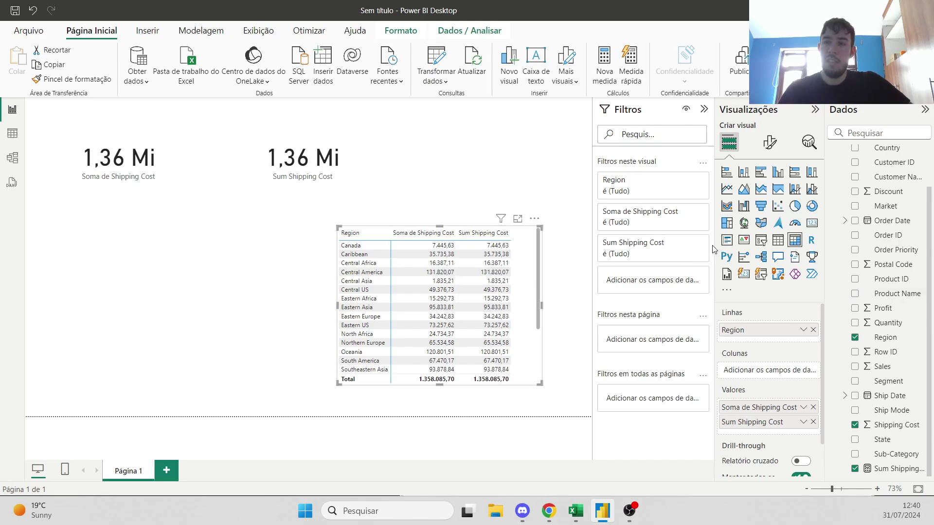
click(761, 240)
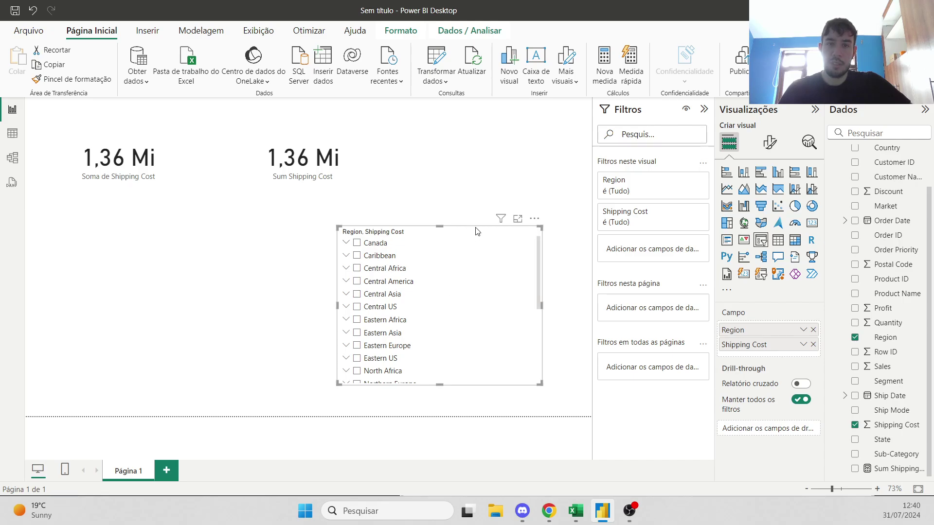
drag(475, 228, 318, 234)
key(ctrl+z)
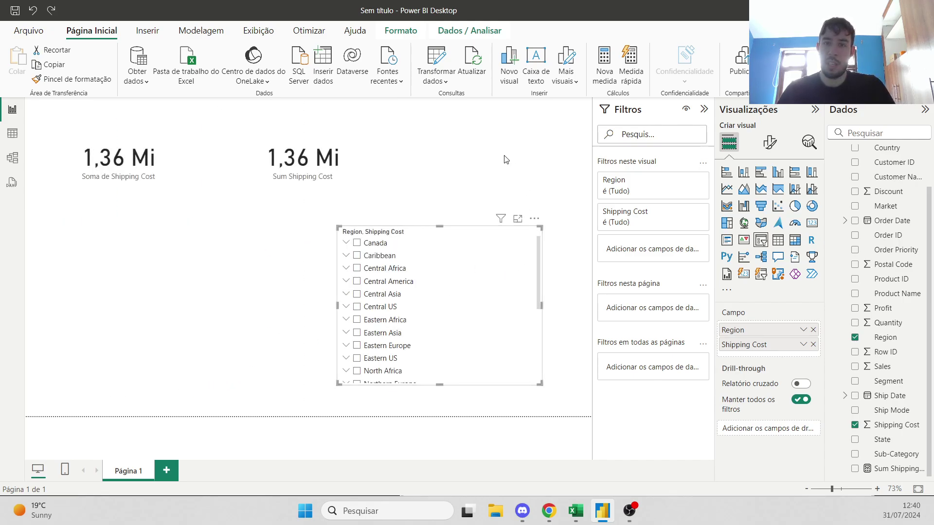
key(ctrl+z)
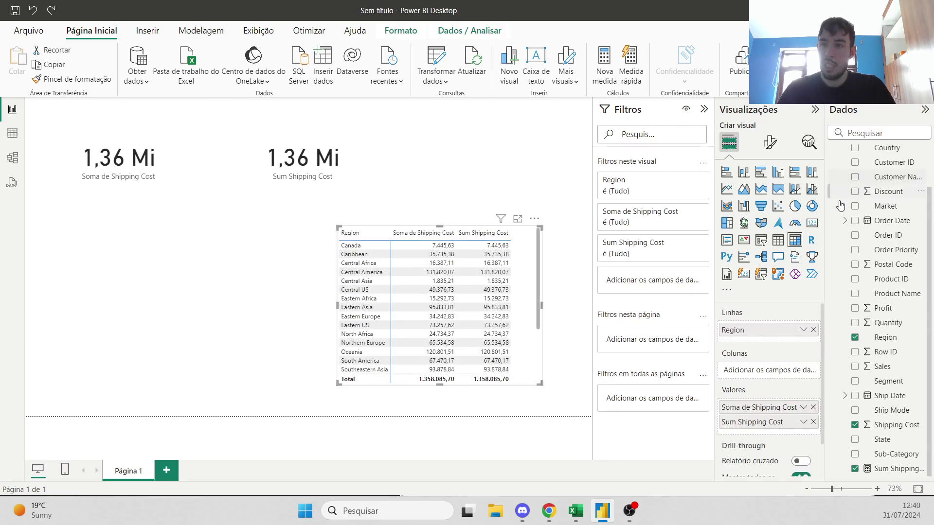
Step: Add a separate slicer to the left of the matrix and fill it with the Region field
click(427, 167)
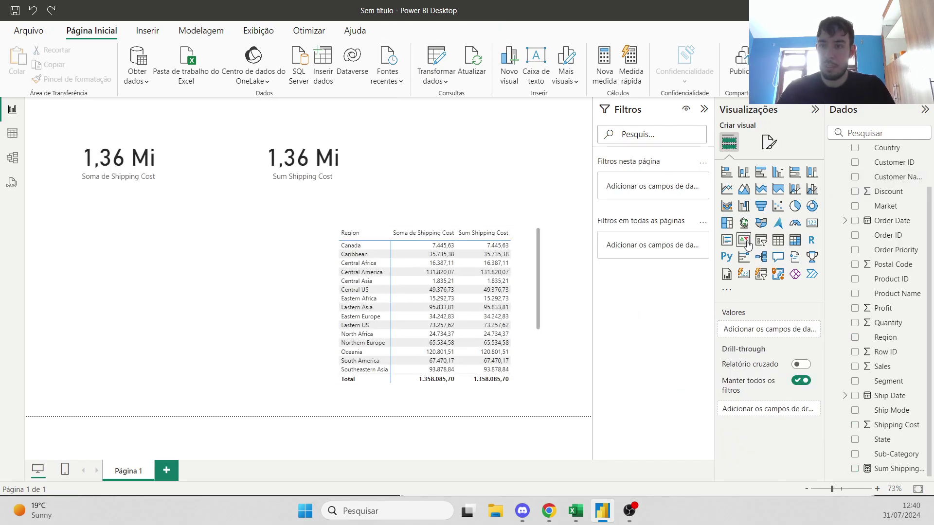
click(761, 240)
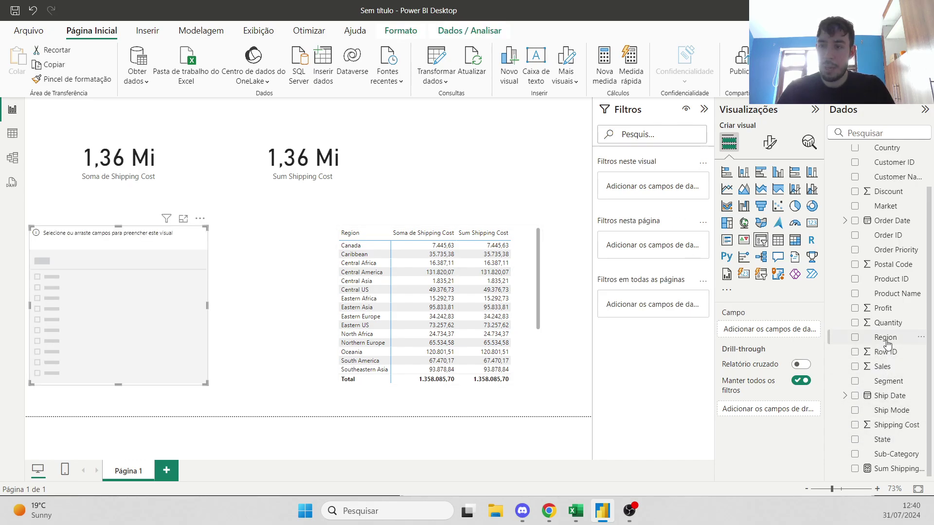
drag(885, 338, 151, 383)
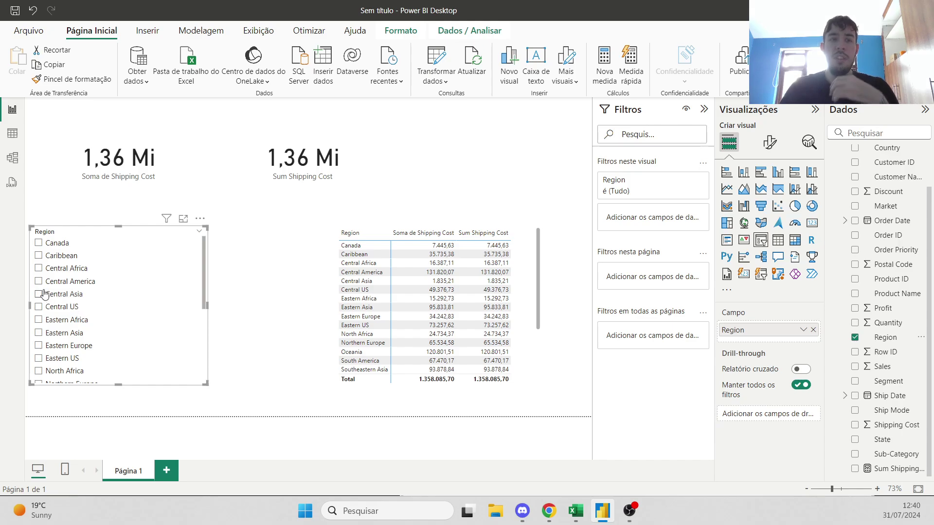
Step: Test the Region slicer by filtering the cards and matrix to regions such as Central US and Eastern Asia, clearing the selection at the end
click(42, 294)
click(42, 294)
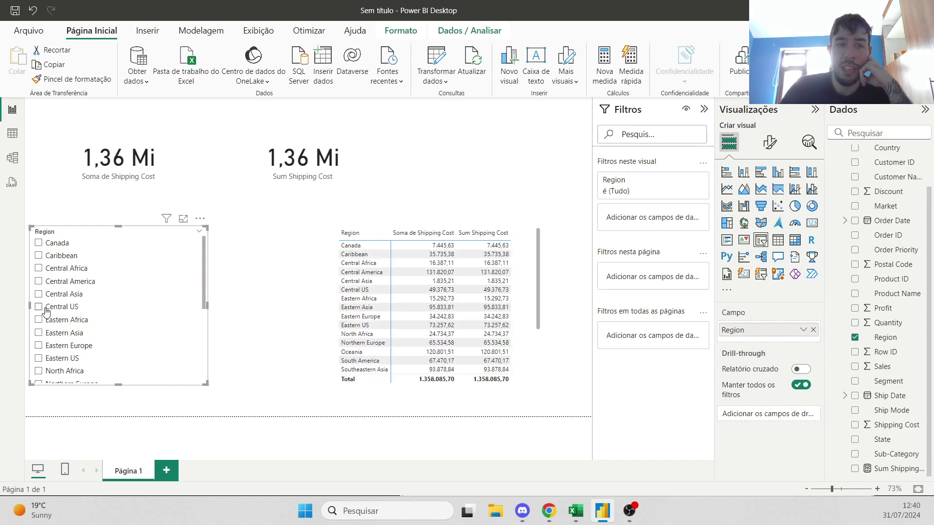
click(39, 306)
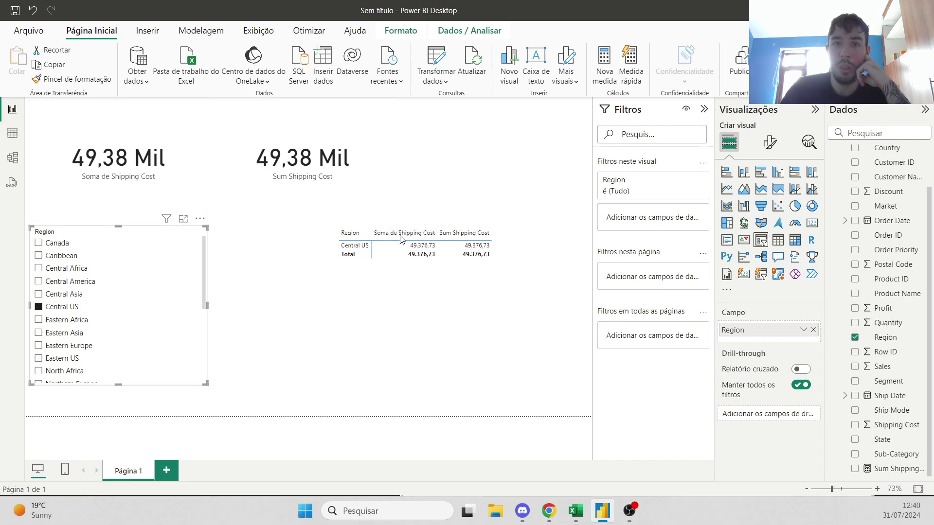
click(67, 334)
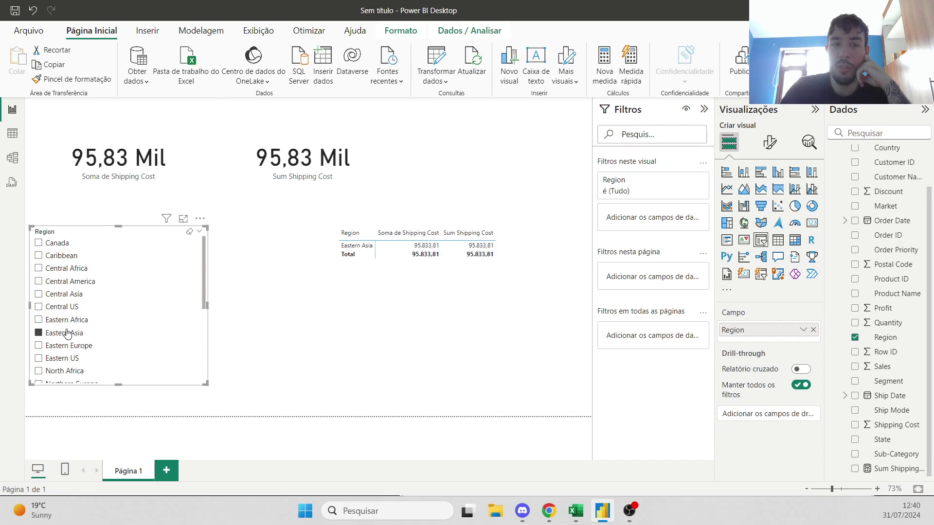
click(67, 333)
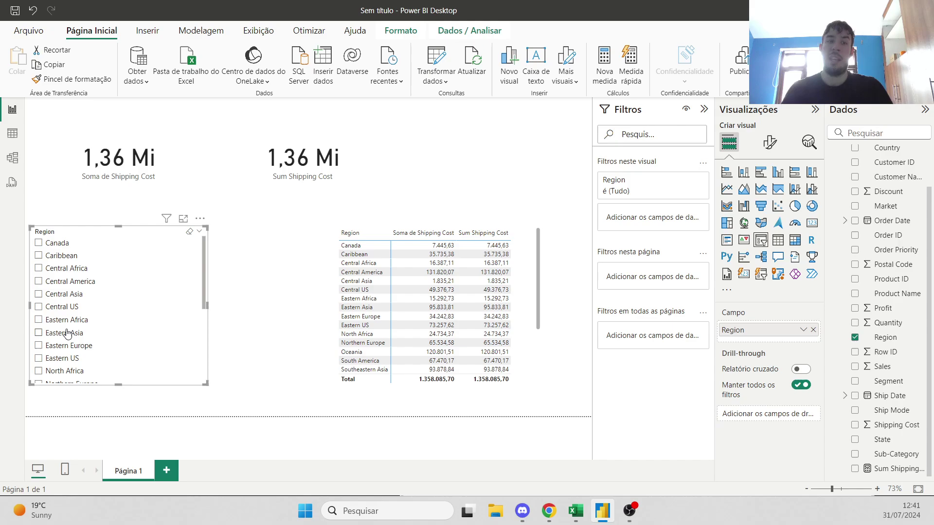
click(68, 333)
click(67, 334)
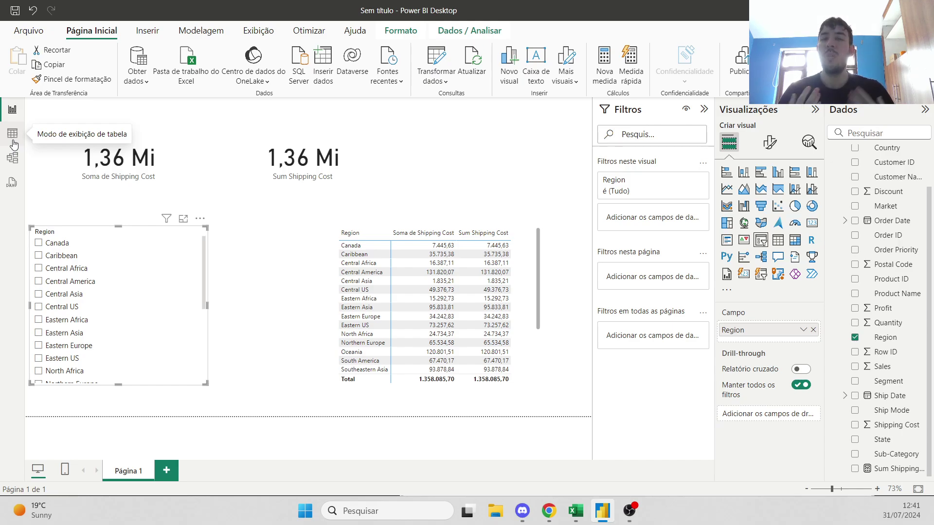
click(49, 268)
click(48, 268)
Step: Open the Sum Shipping Cost formula in the table view and insert CALCULATE( before SUM(Orders[Shipping Cost])
click(19, 135)
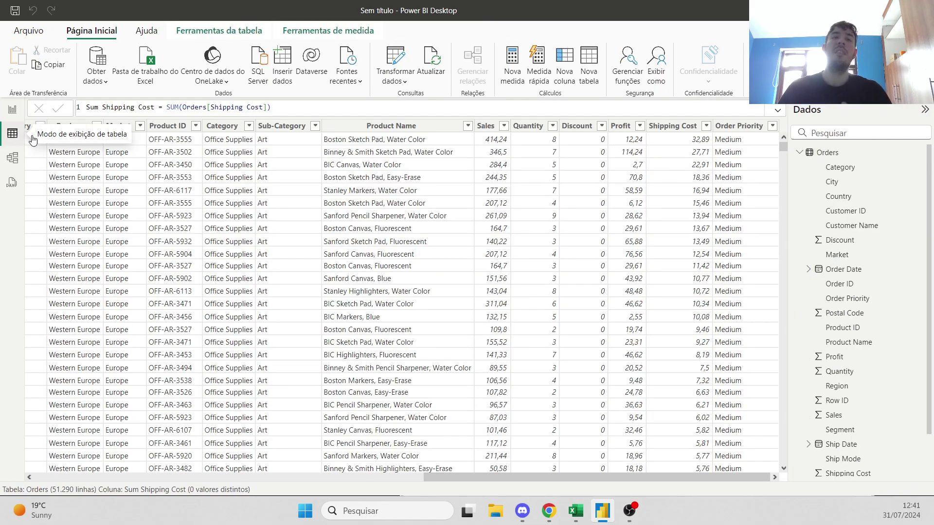
click(166, 107)
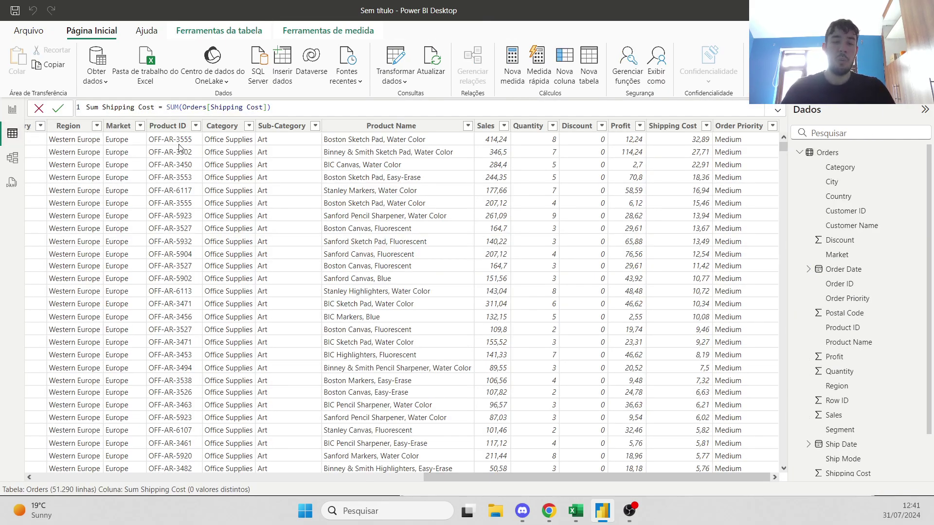
text(calculate)
key(BackSpace)
key(BackSpace)
key(BackSpace)
key(BackSpace)
key(BackSpace)
key(BackSpace)
key(BackSpace)
key(BackSpace)
key(BackSpace)
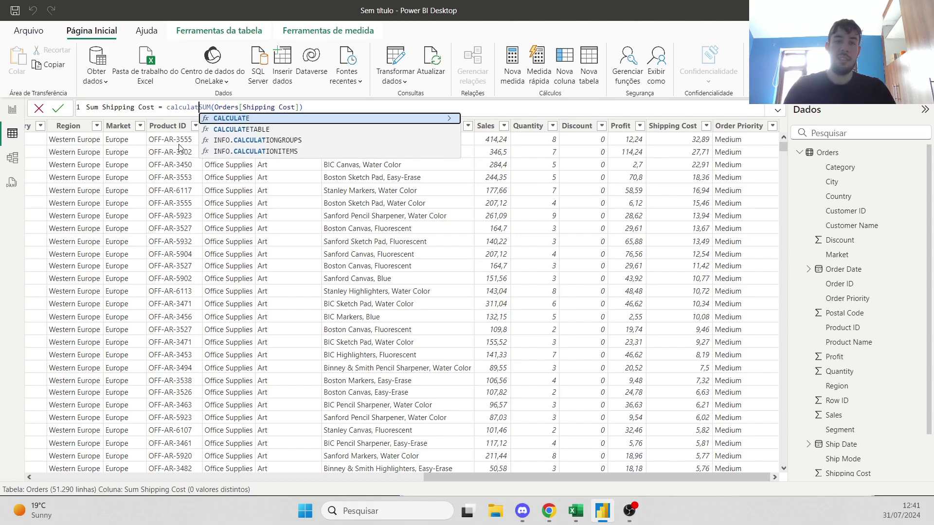
text(calcul)
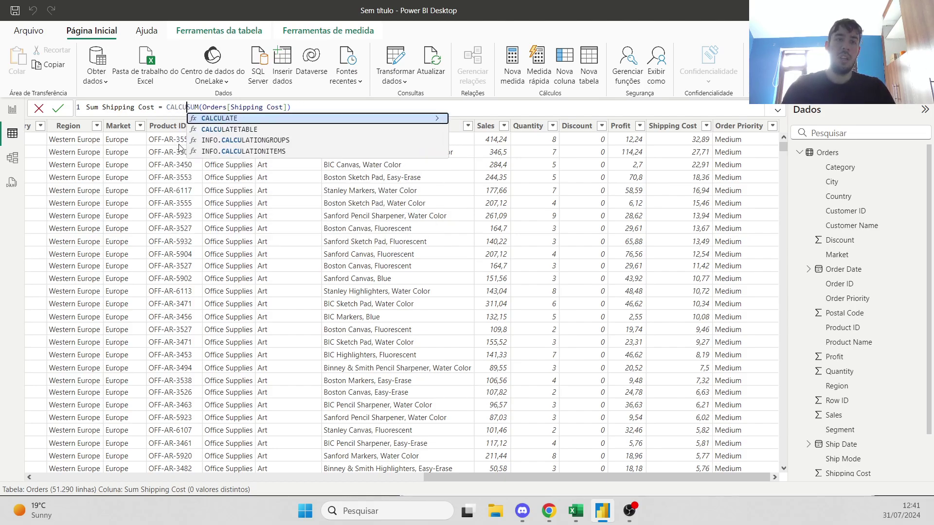
key(Tab)
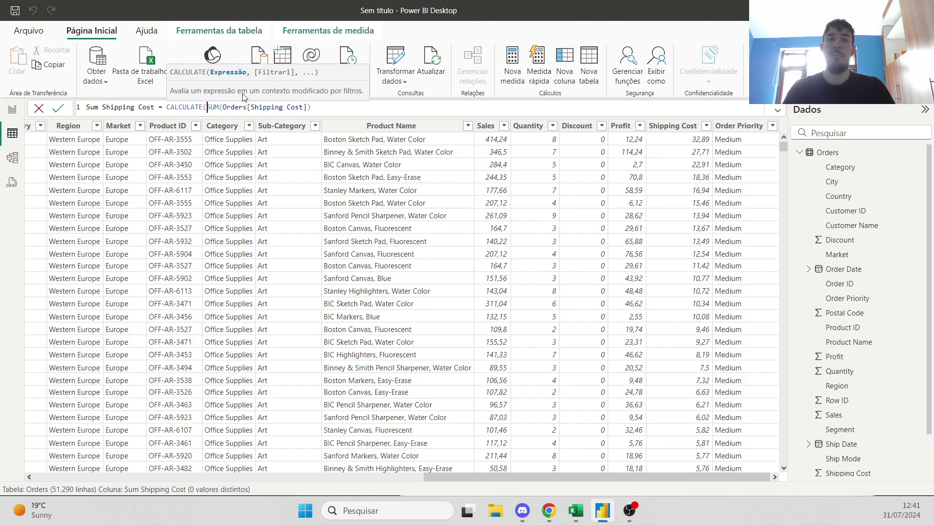
Step: Add a comma for a filter argument and the closing parenthesis after the SUM expression, and commit the formula
click(314, 108)
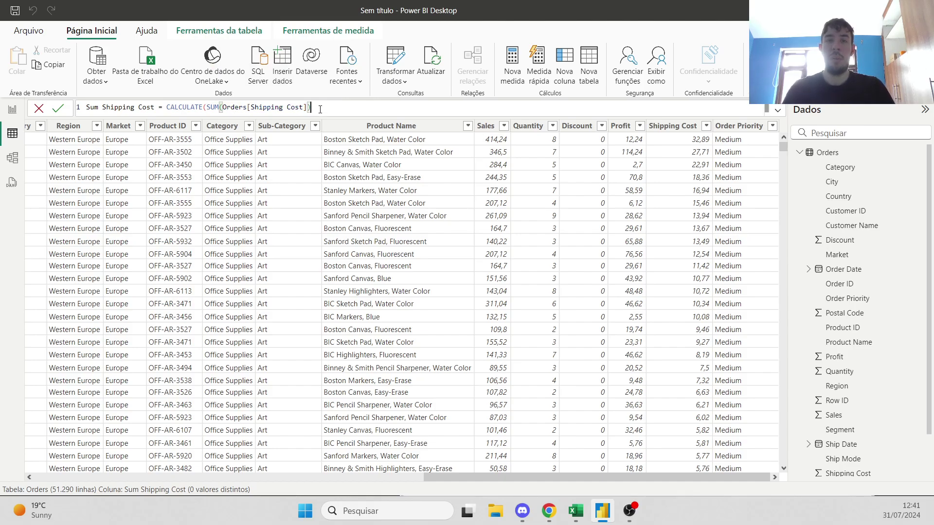
text(,)
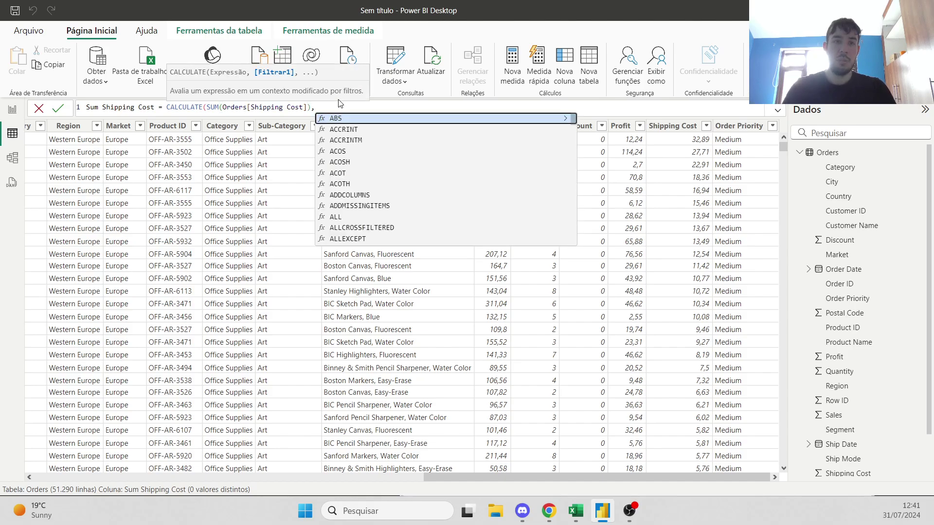
text())
key(Return)
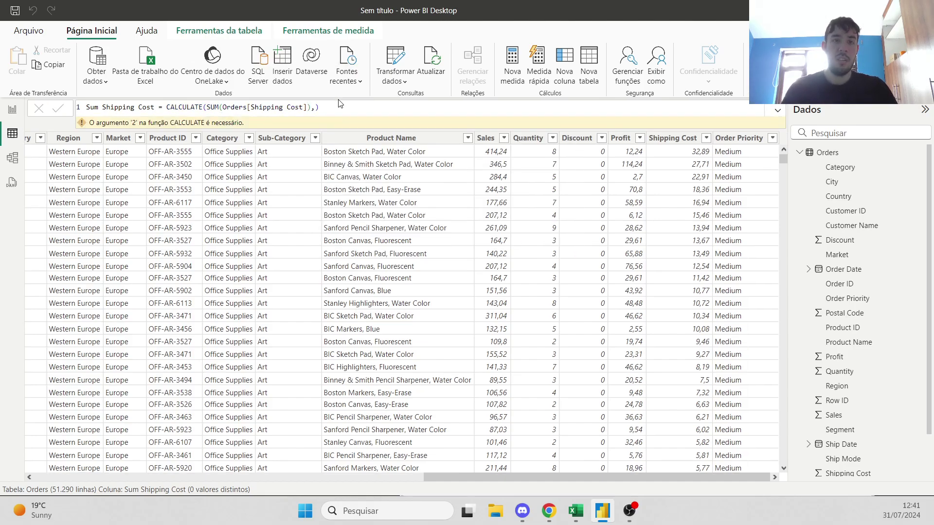
Step: Add all(Orders) on a second line as the filter argument of CALCULATE in Sum Shipping Cost and commit the formula
click(318, 107)
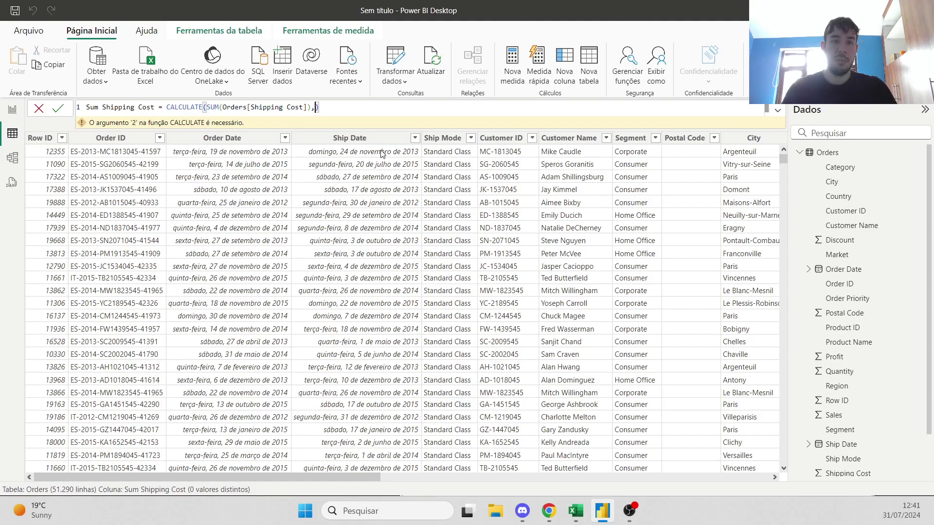
key(shift+Return)
text(all)
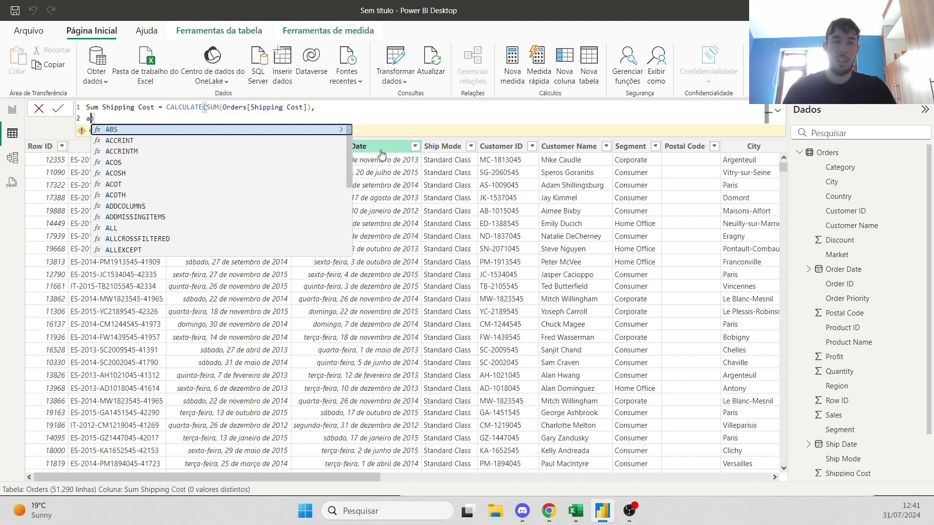
text(()
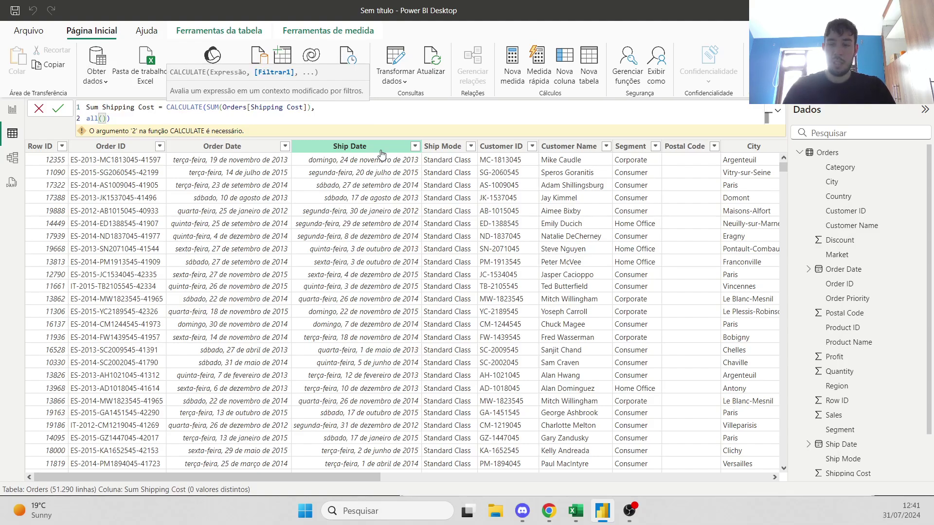
text(Orders)
click(430, 120)
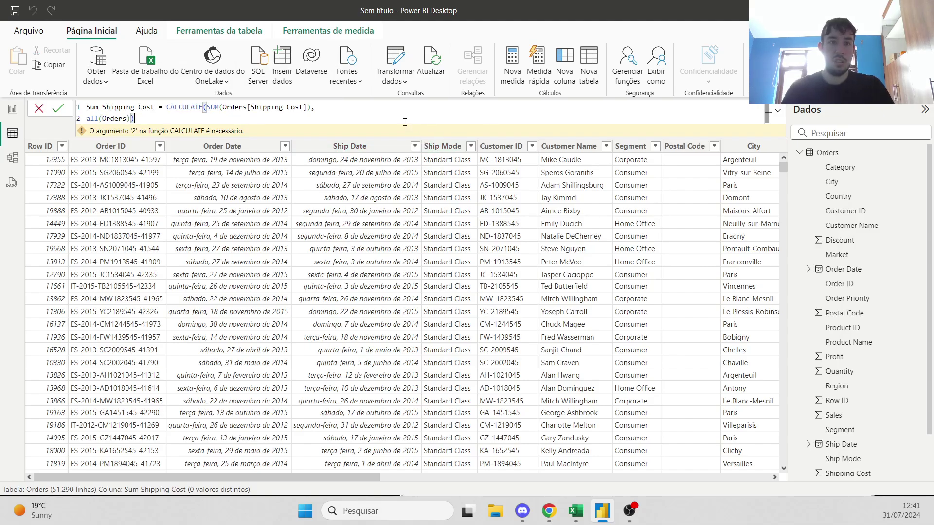
key(Return)
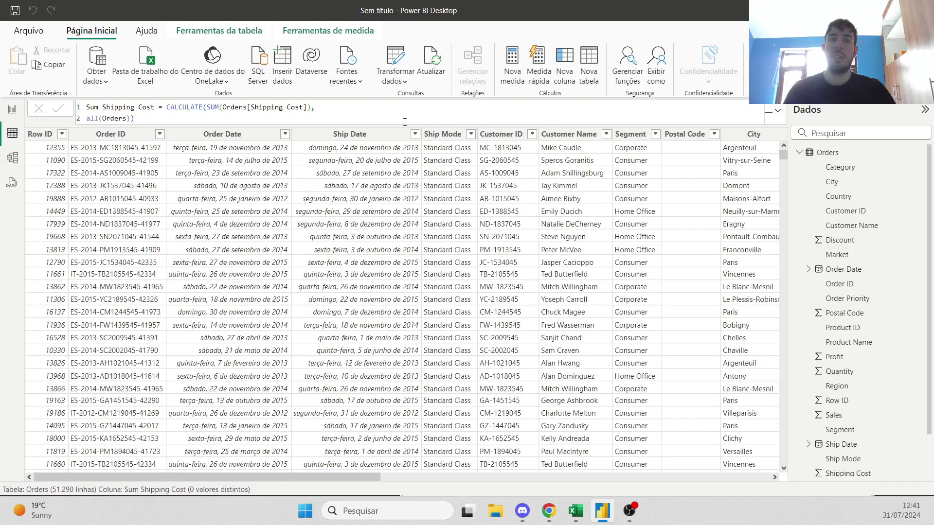
Step: Return to the report view and set the Sum Shipping Cost measure's number format to 3 decimal places
click(12, 109)
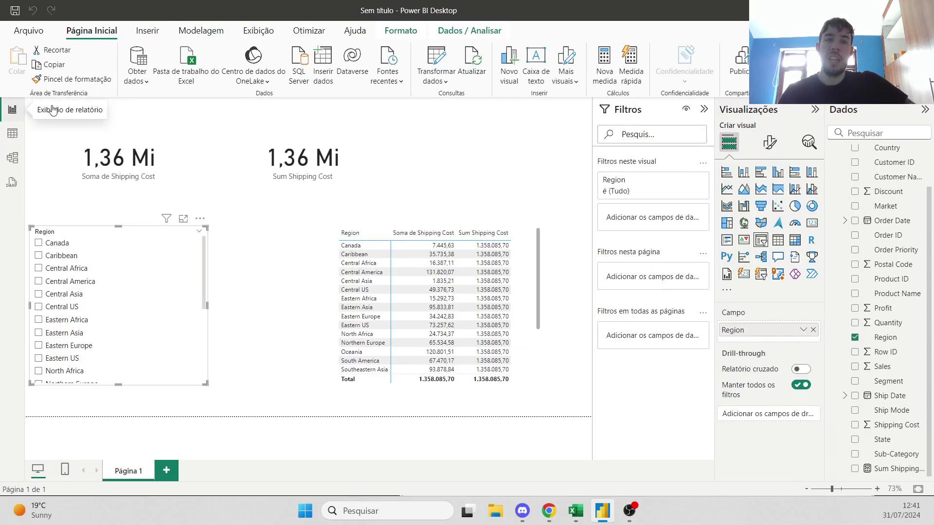
click(253, 258)
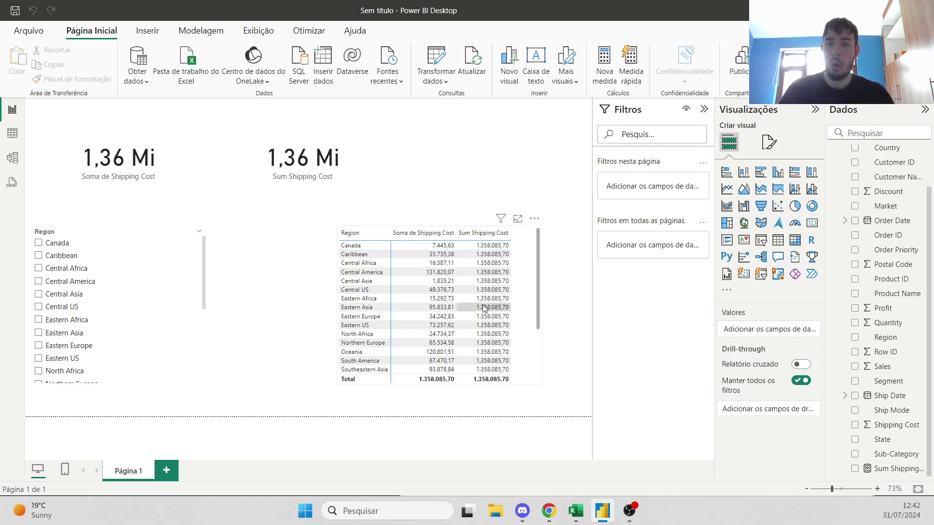
click(314, 201)
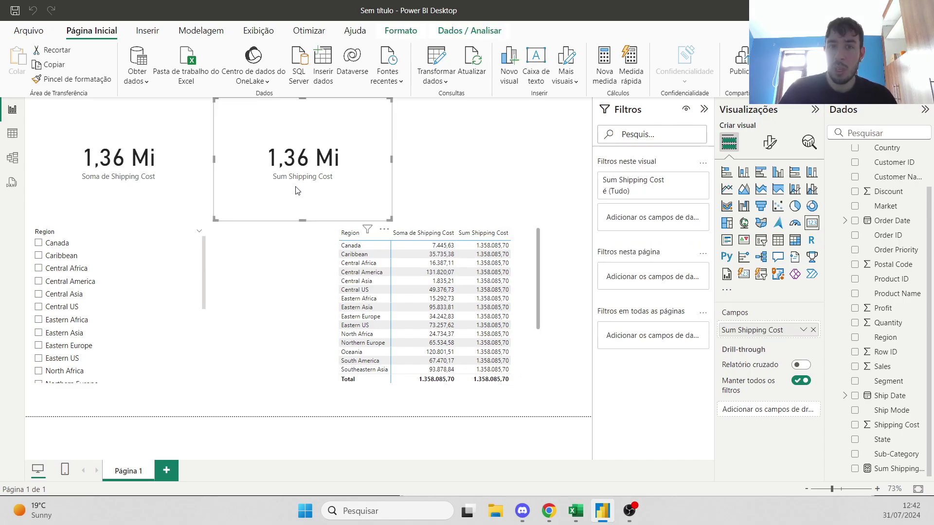
click(467, 31)
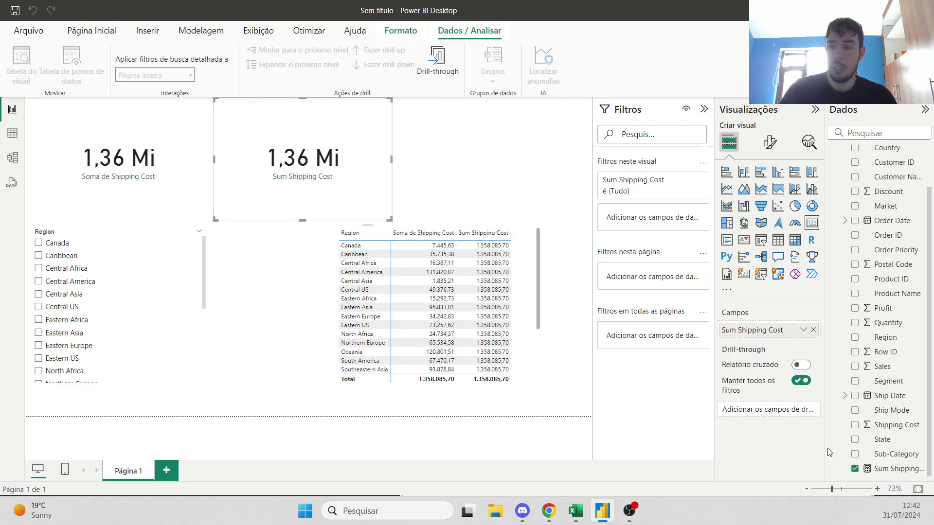
click(882, 470)
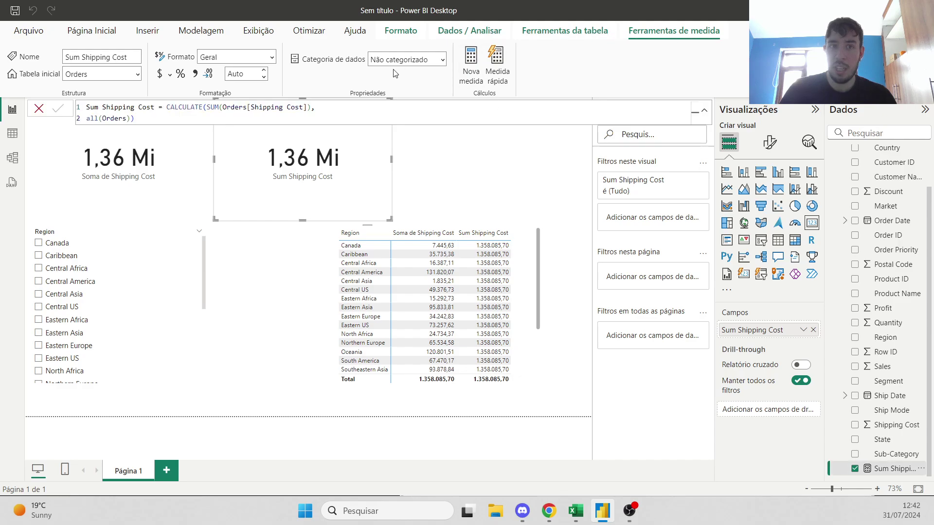
click(265, 75)
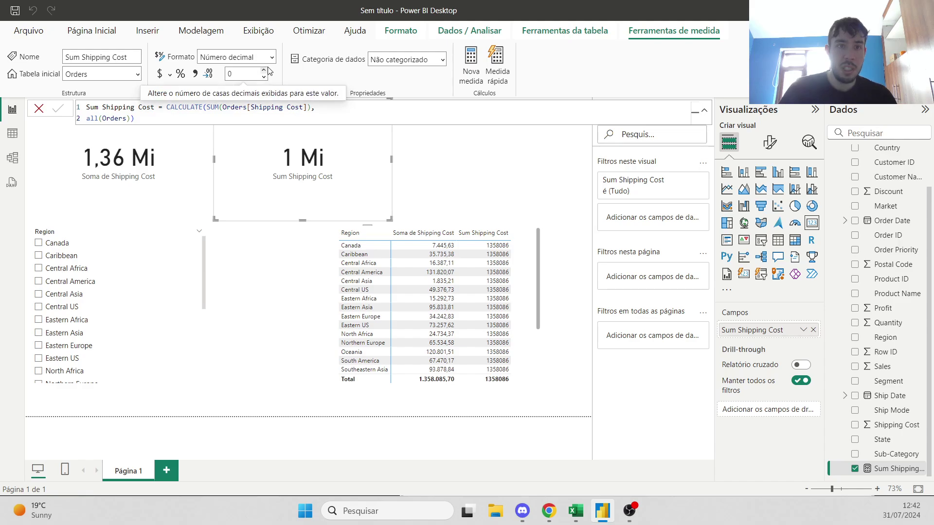
click(265, 70)
click(265, 70)
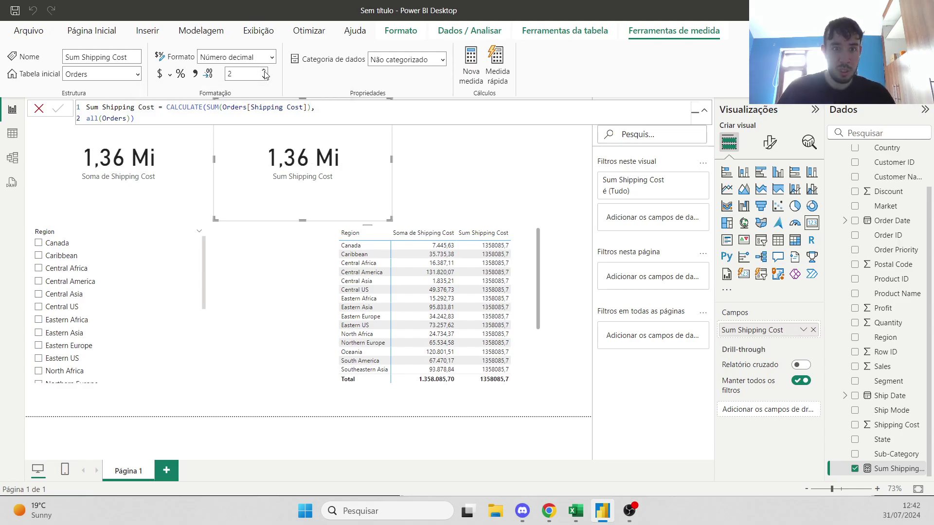
click(265, 71)
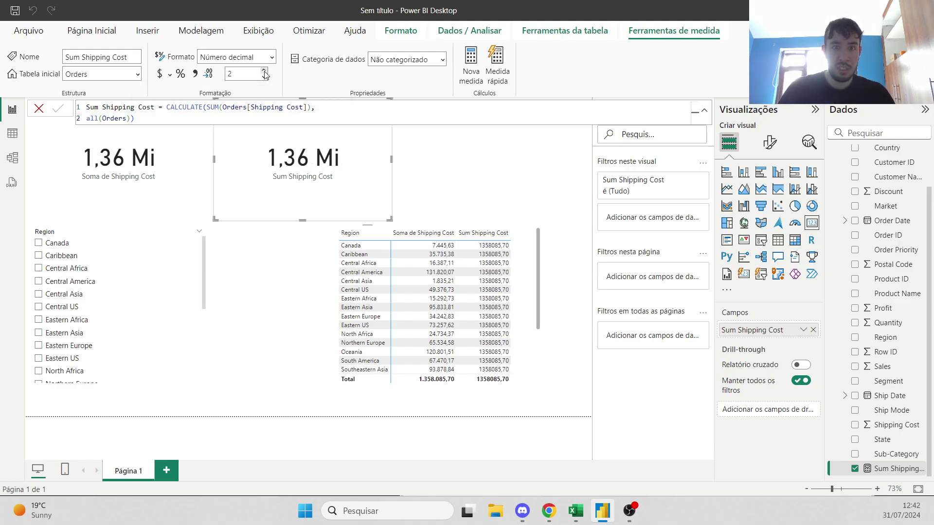
Step: Filter the report to Central Asia with the Region slicer to compare the implicit sum with the CALCULATE measure
click(302, 291)
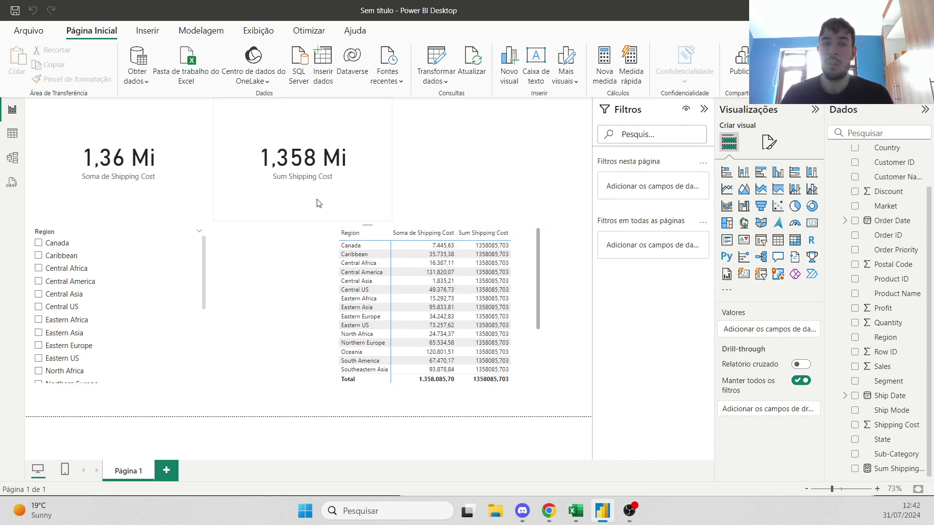
click(40, 297)
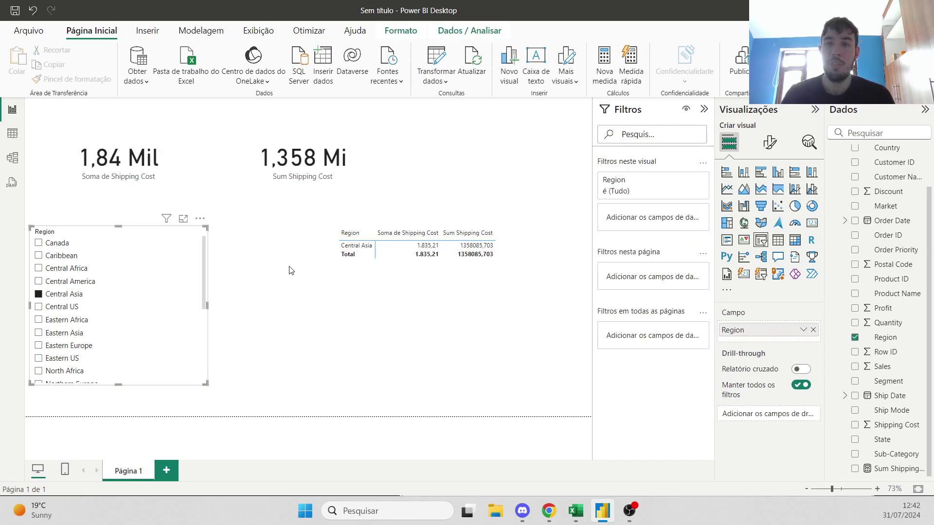
click(292, 333)
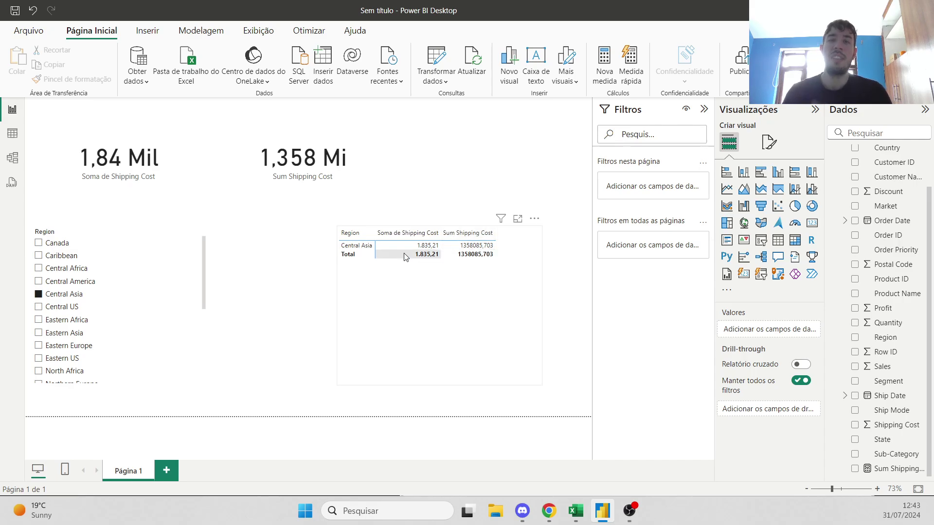
Step: Create a new measure in the Orders table from the table view and name it AVG
click(14, 135)
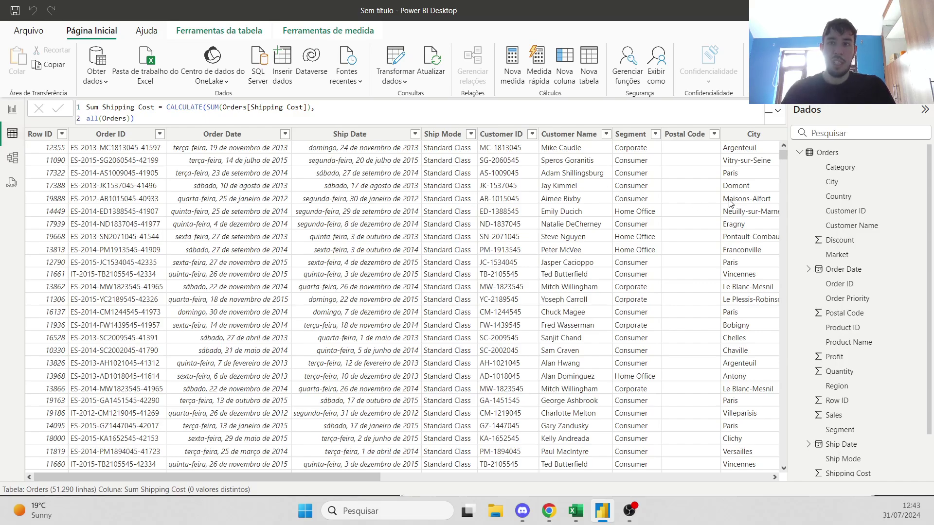
click(504, 57)
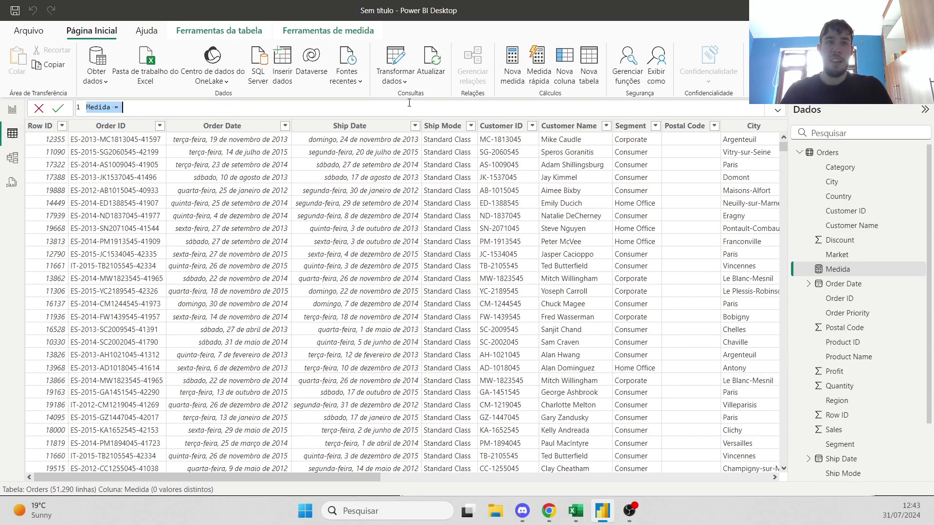
double_click(99, 107)
text(A)
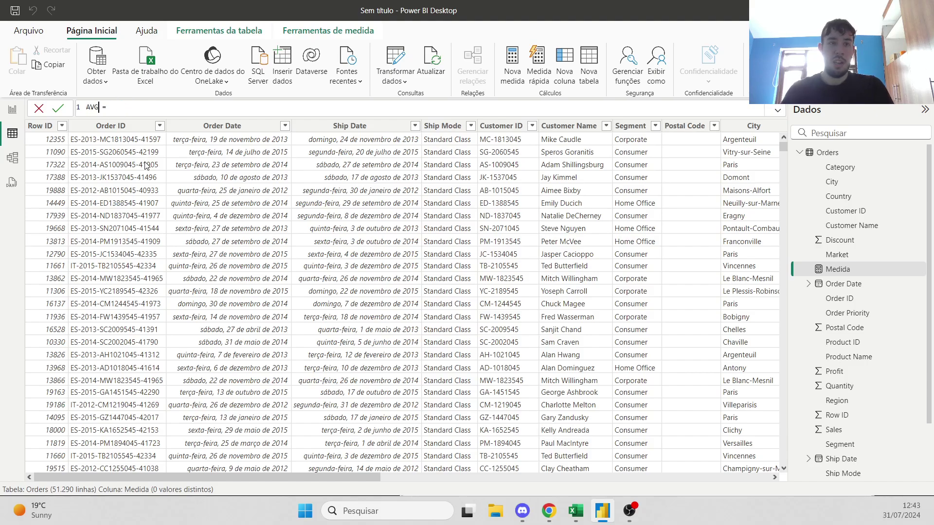
text(VG)
Step: Begin the AVG measure's expression with the AVERAGE function
drag(330, 477, 724, 478)
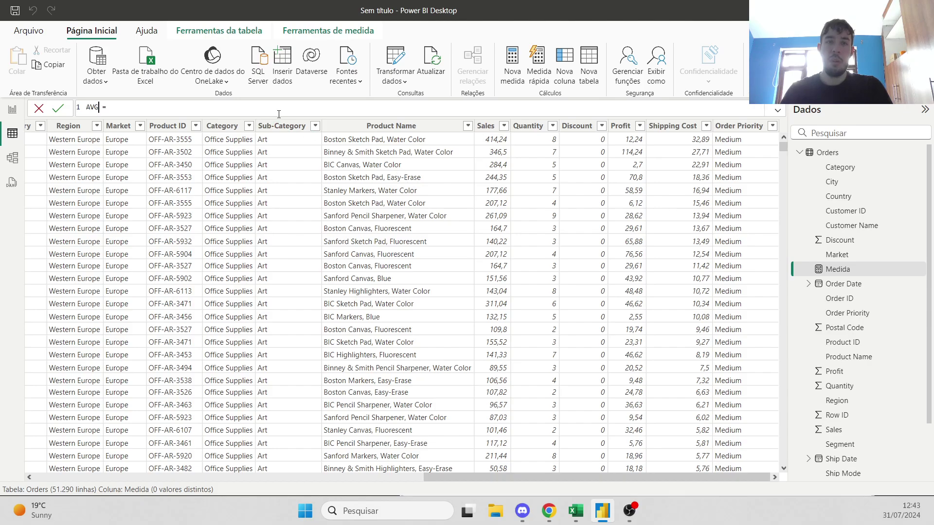
text(AVG()
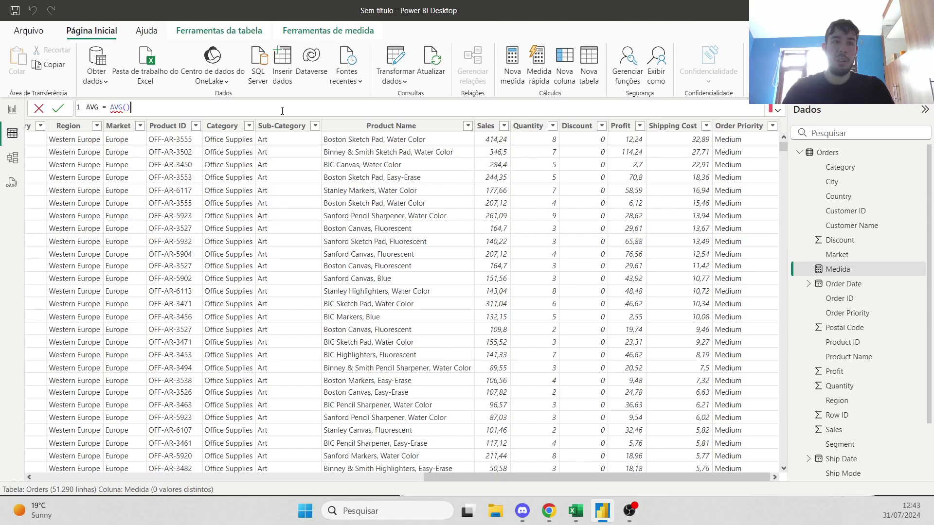
key(Left)
key(Left)
key(Left)
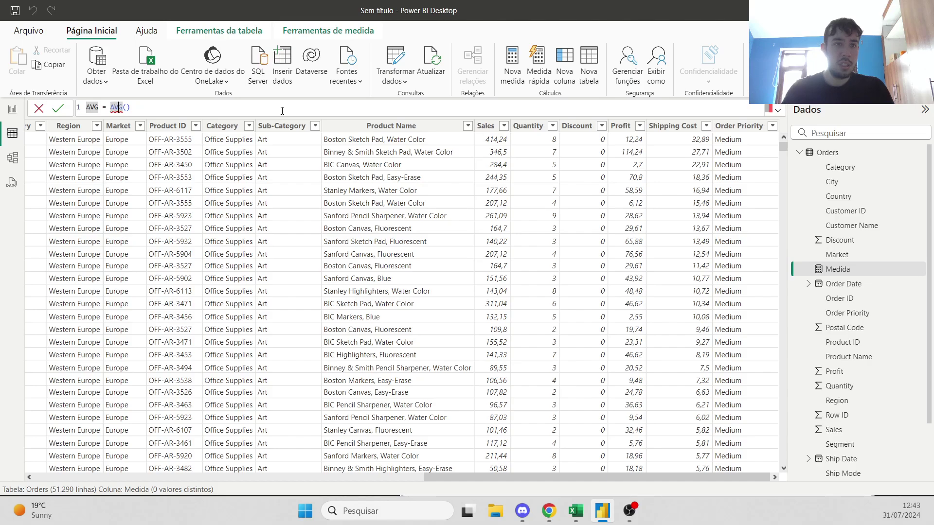
key(BackSpace)
key(Tab)
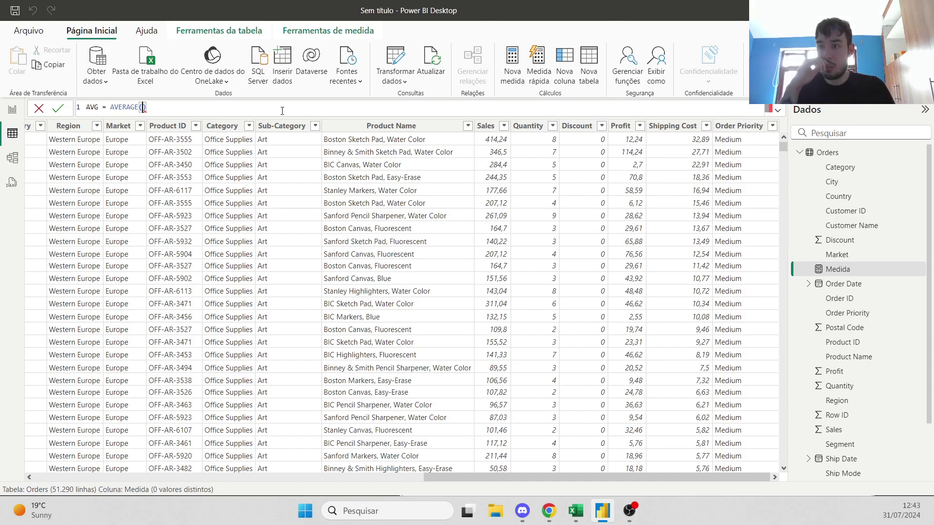
Step: Supply Orders[Shipping Cost] as the AVERAGE argument and commit the AVG measure
text(ord)
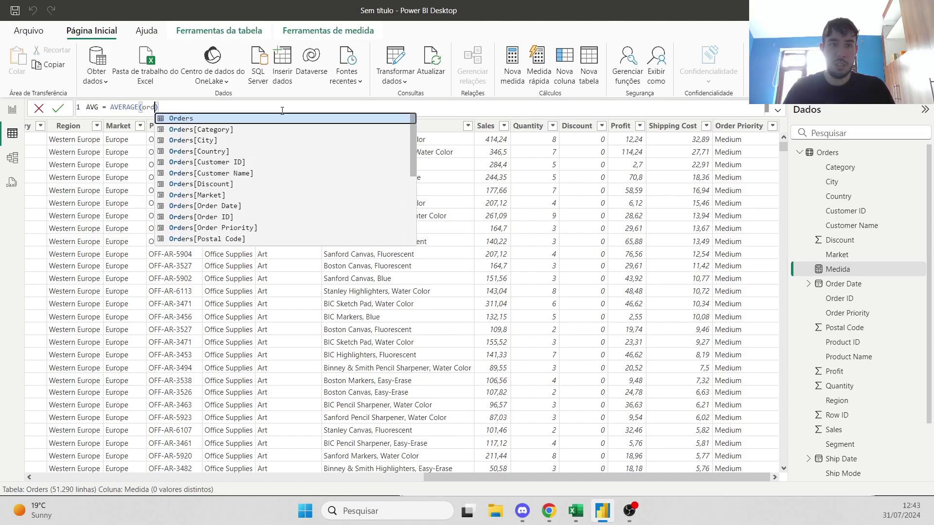
scroll(267, 227, down, 4)
scroll(267, 227, down, 1)
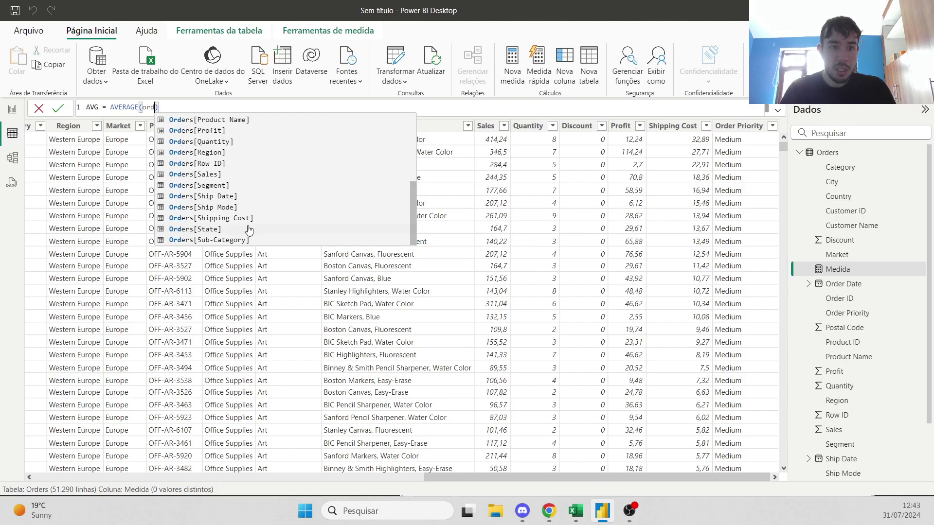
click(232, 227)
key(Return)
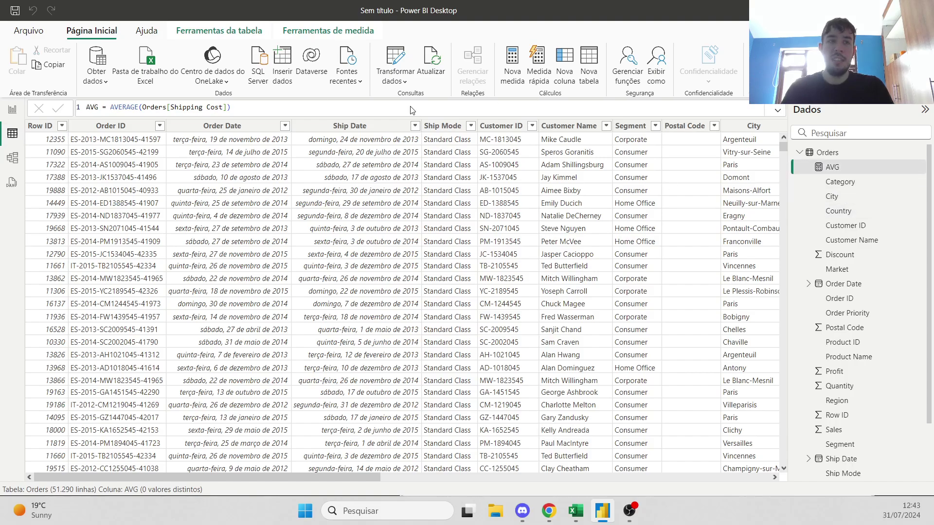
Step: Return to the report view and clear the Central Asia selection in the Region slicer
click(13, 109)
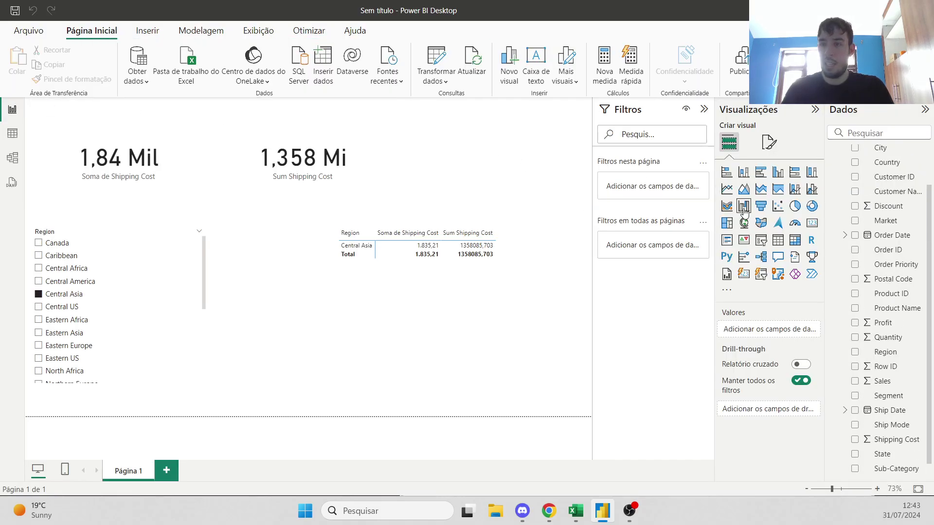
click(39, 294)
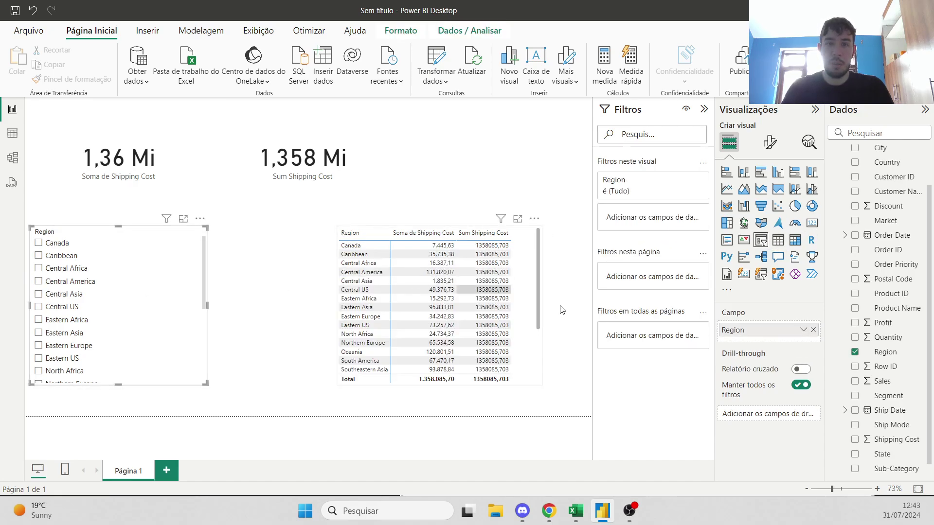
click(812, 223)
drag(95, 284, 190, 292)
key(ctrl+z)
key(ctrl+z)
key(ctrl+z)
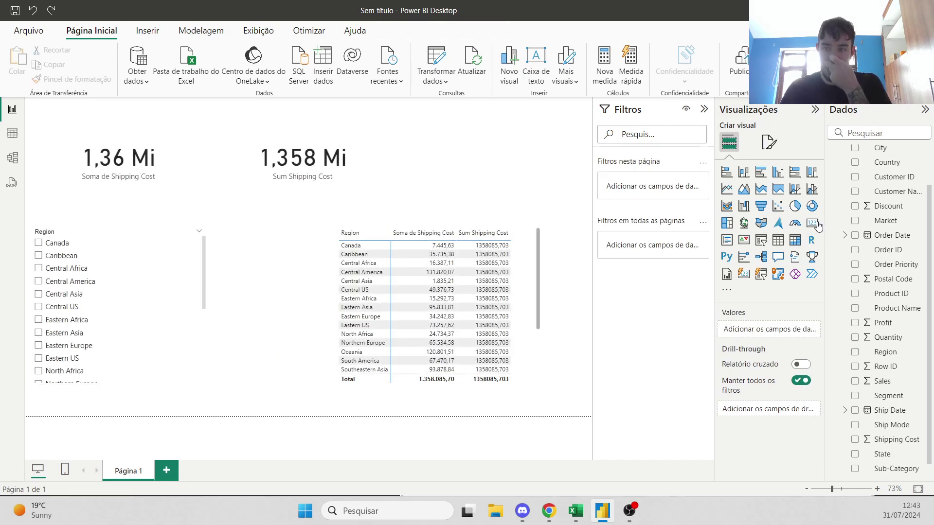
Step: Add a third card beside the Sum Shipping Cost card, shrink it to fit above the matrix, and fill it with AVG
click(796, 238)
drag(274, 298, 447, 202)
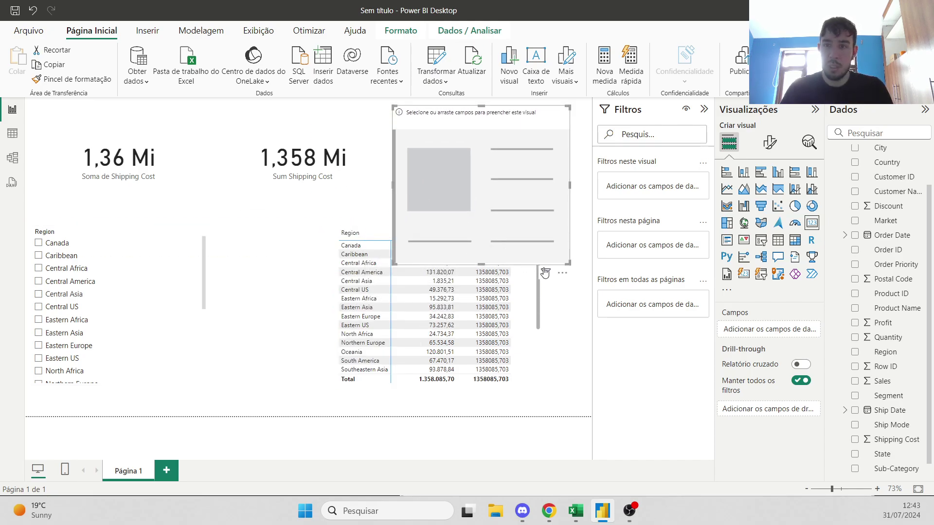
drag(569, 263, 563, 202)
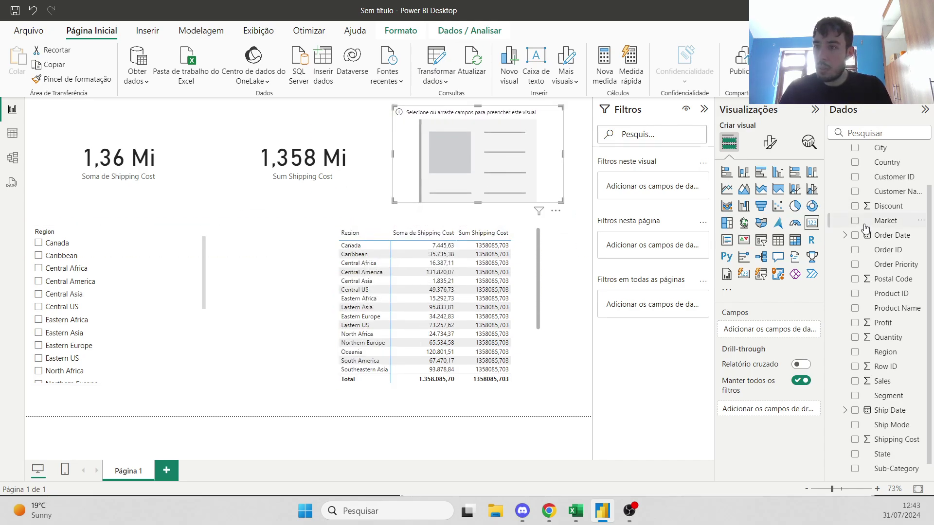
scroll(885, 205, up, 3)
drag(880, 167, 547, 180)
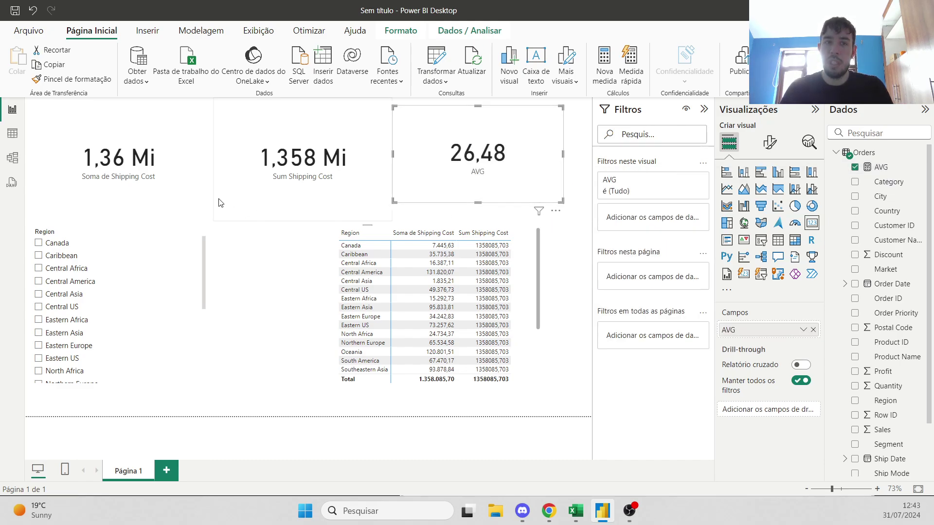
Step: Change the aggregation of the implicit Shipping Cost card from sum to average (Média)
click(190, 209)
click(803, 330)
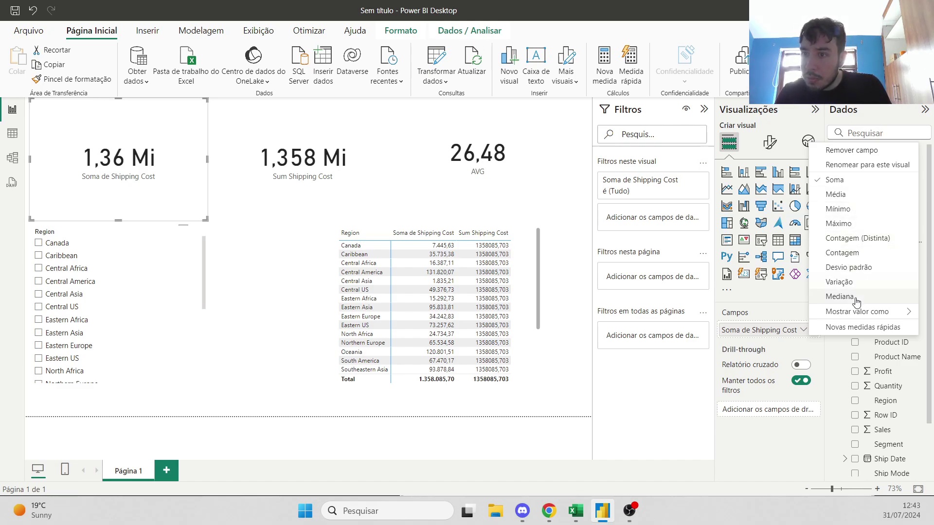
click(836, 194)
Step: Filter the report to Eastern Europe with the Region slicer to compare the implicit average card with the AVG card
click(460, 172)
click(97, 161)
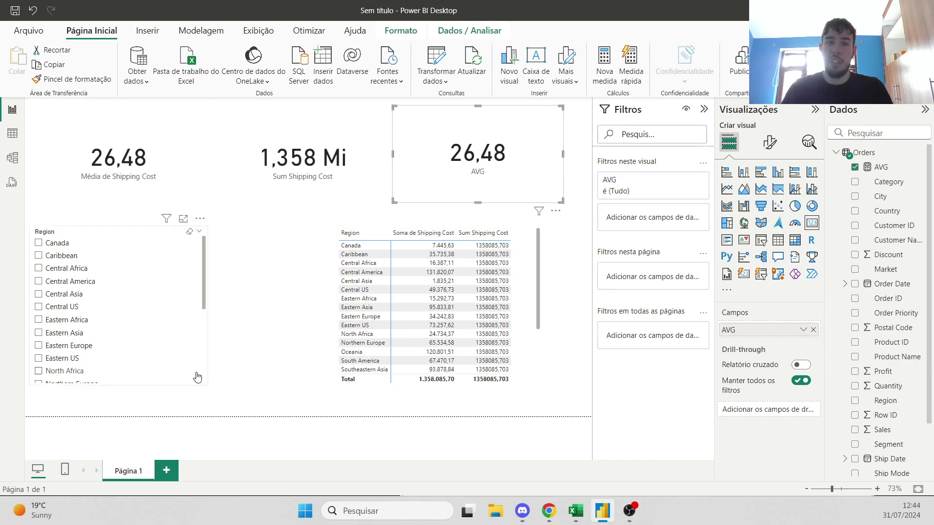
click(66, 345)
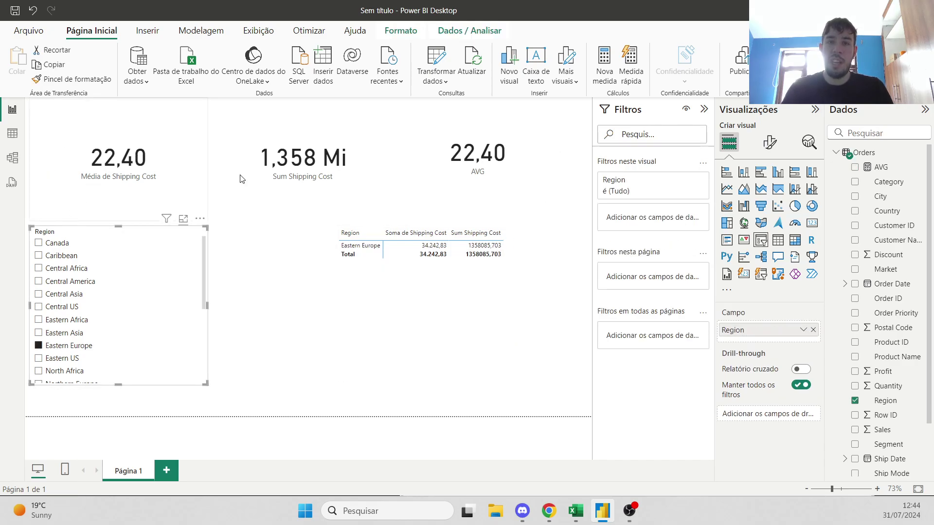
Step: Filter the report to Central America with the Region slicer to compare the average cards, and clear the selection
click(69, 283)
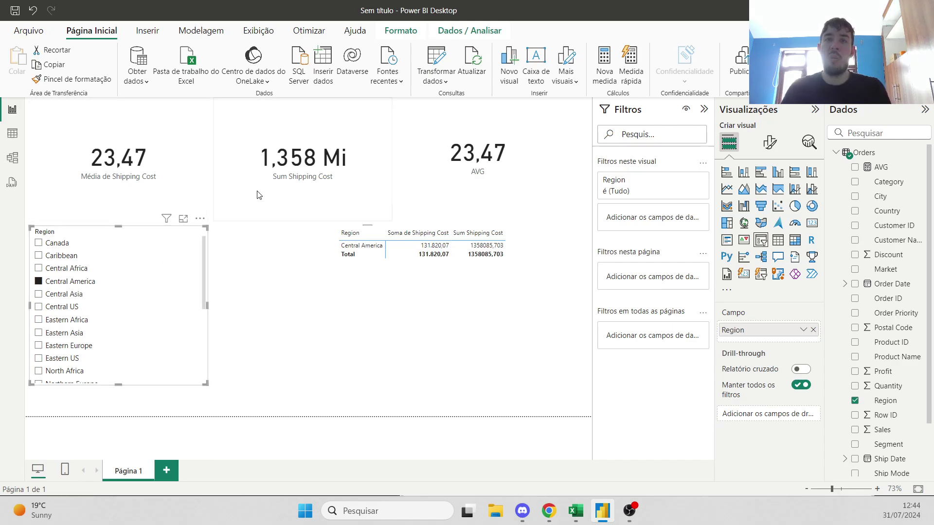
click(55, 283)
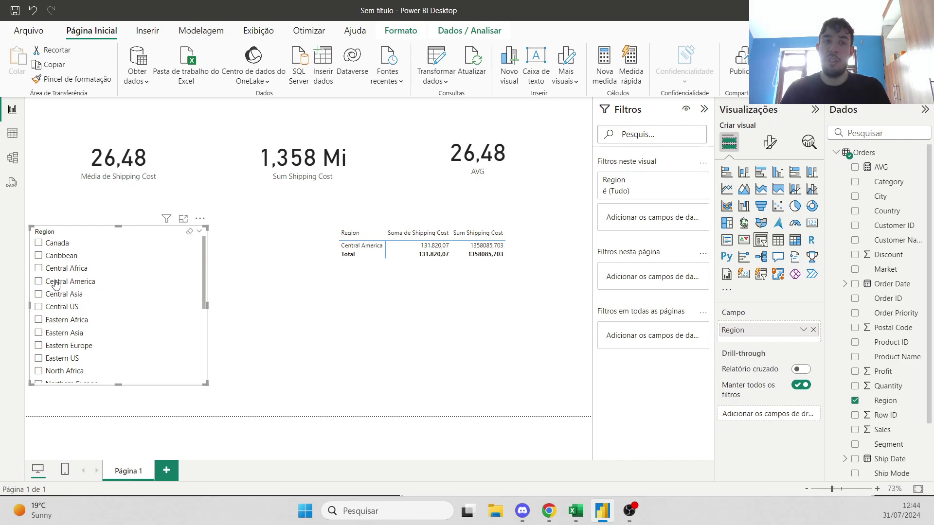
scroll(97, 301, down, 3)
scroll(97, 302, up, 3)
click(275, 282)
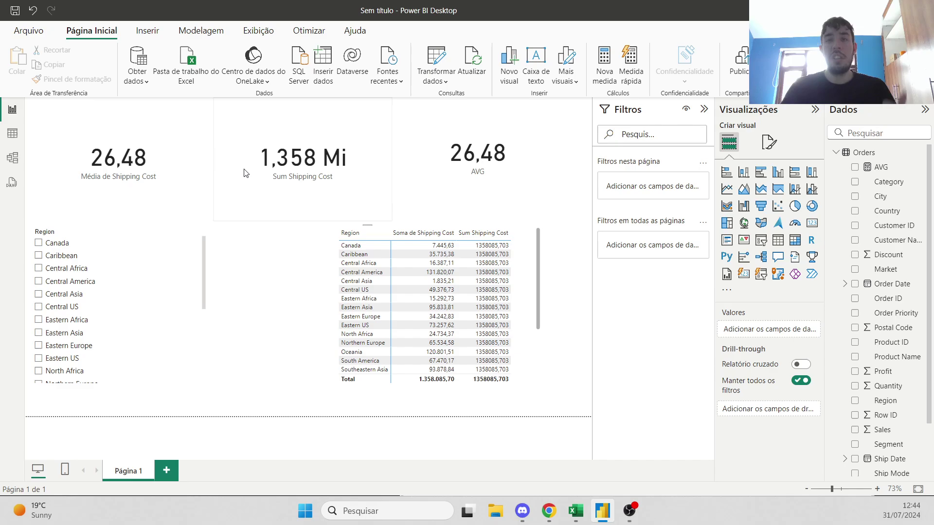
Step: Create a measure in the Orders table in table view: MIN = MIN(Orders[Shipping Cost])
click(12, 133)
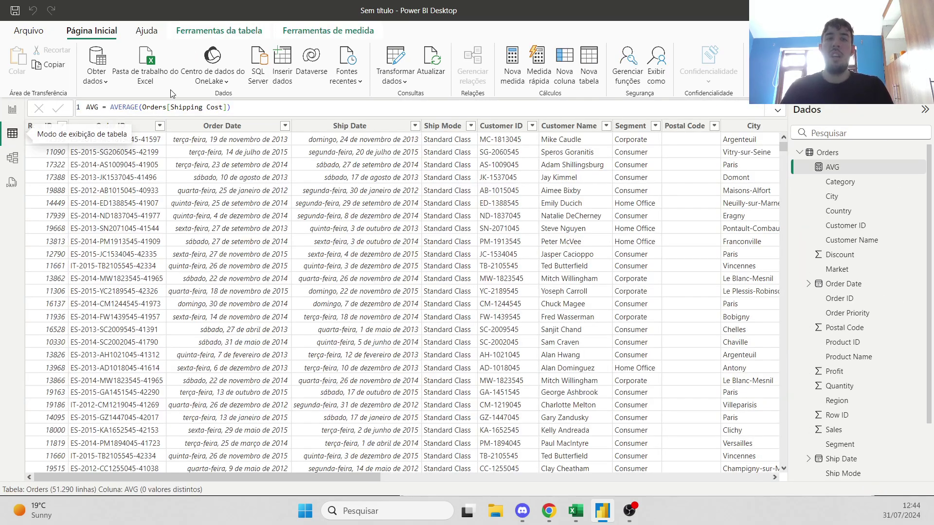
click(514, 63)
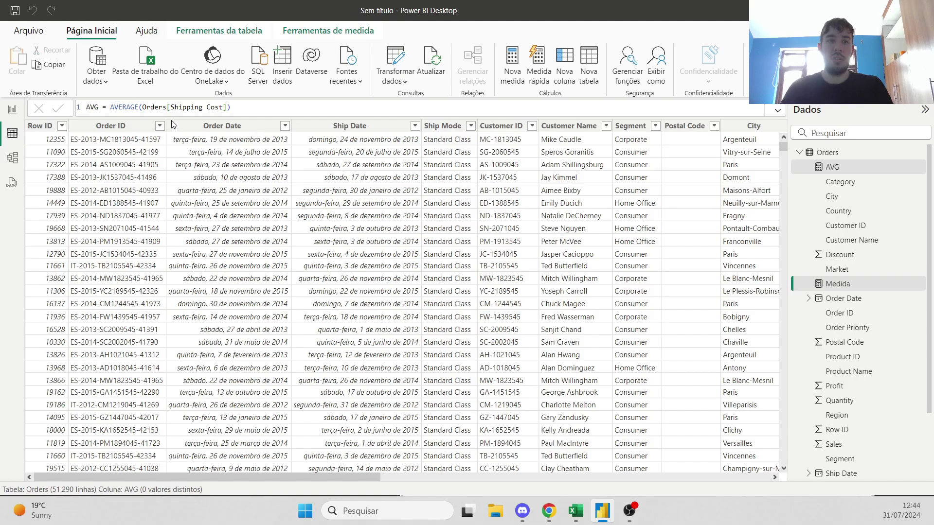
double_click(97, 110)
text(MM)
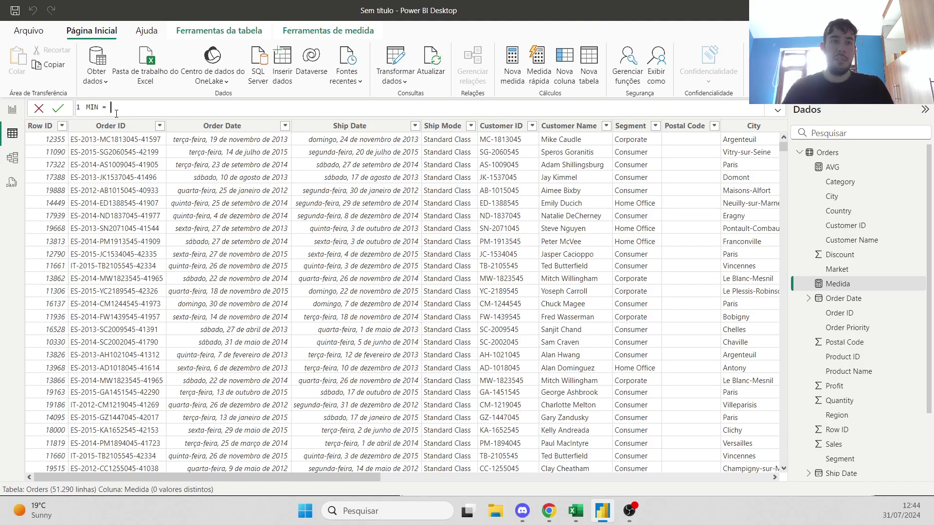
text(MIN)
text(()
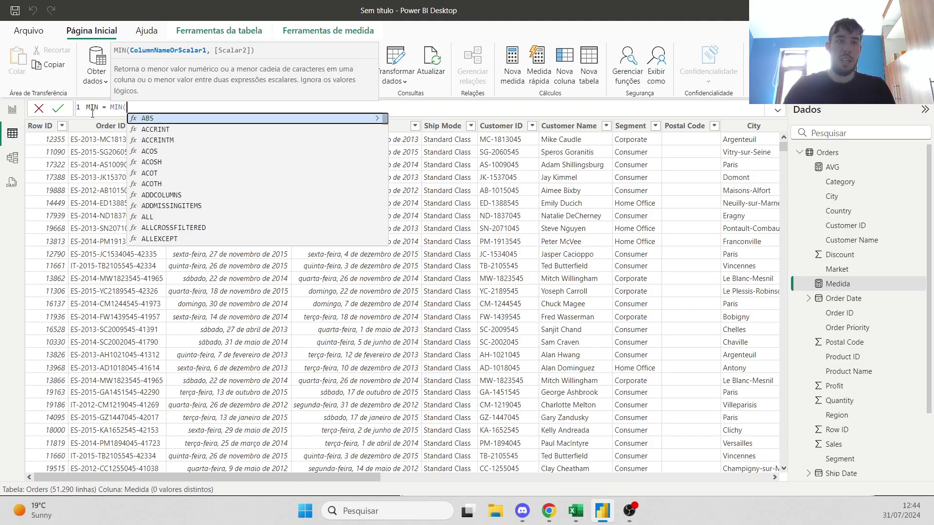
text()ord)
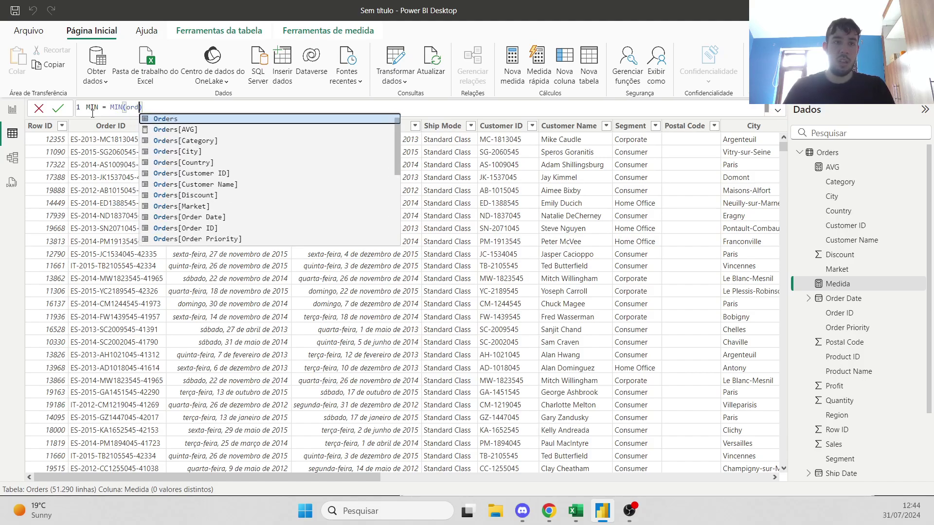
scroll(243, 205, down, 6)
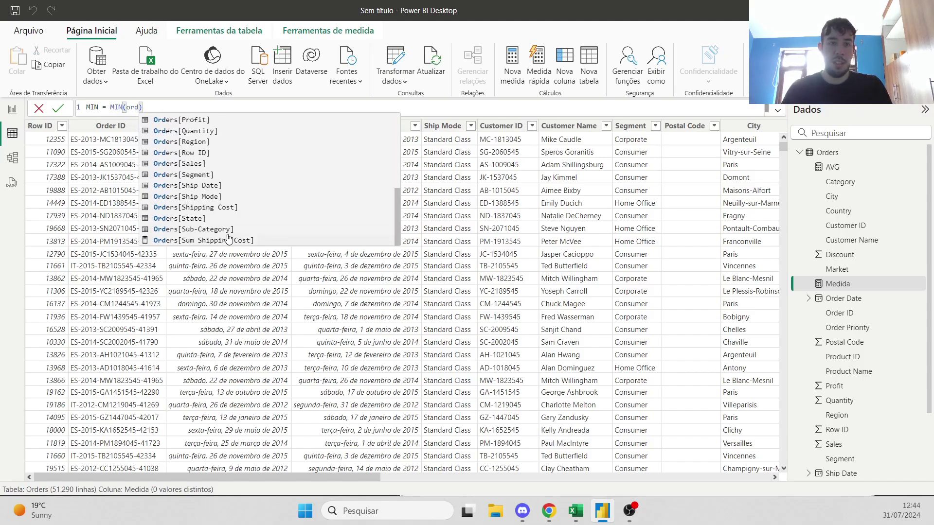
double_click(230, 208)
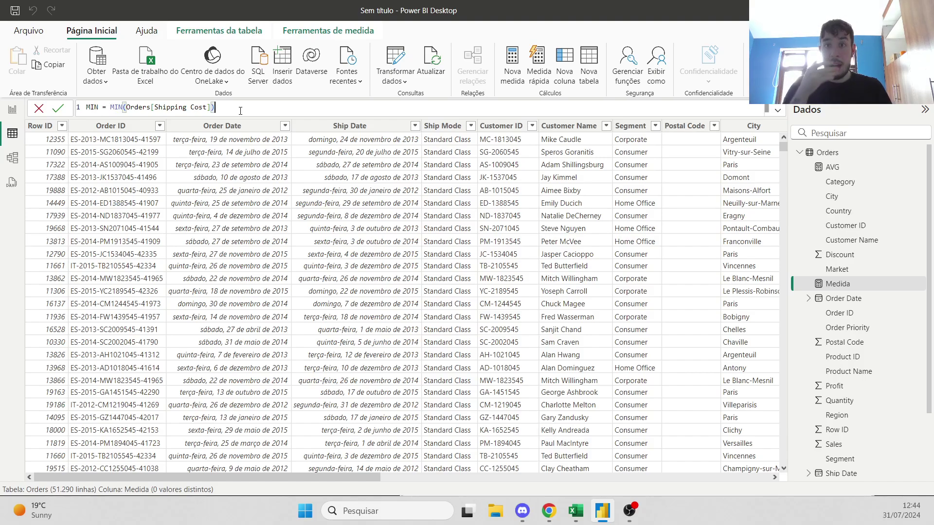
key(Return)
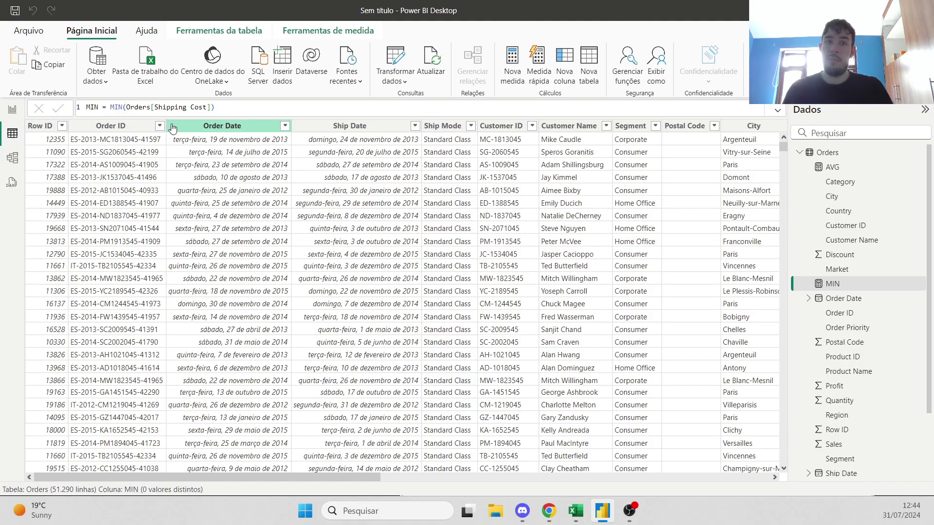
Step: Add another measure to the Orders table, name it MAX, and begin its formula with the MAX function
click(840, 153)
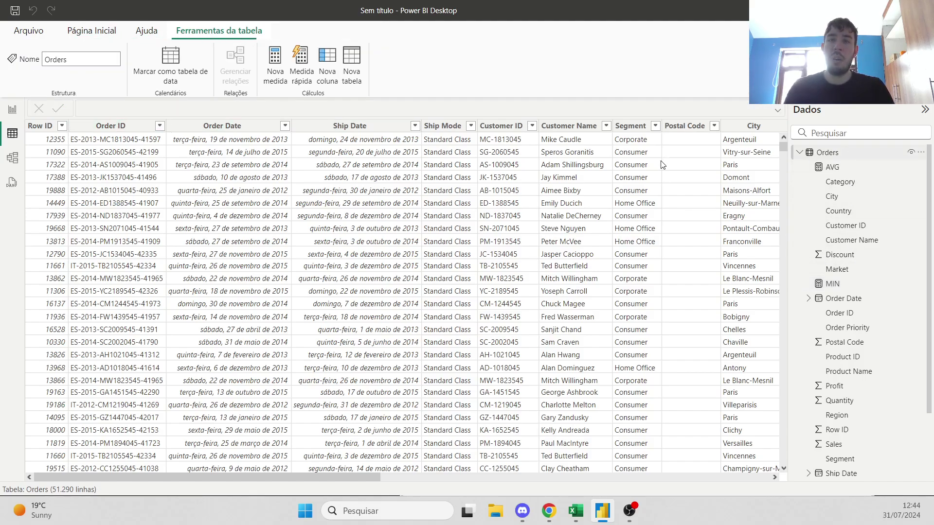
click(273, 85)
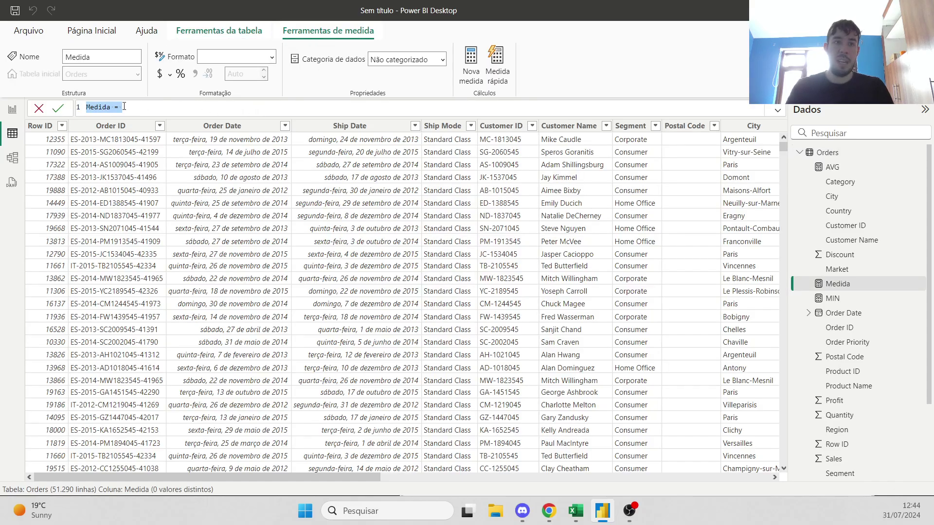
double_click(95, 107)
text(MAX = )
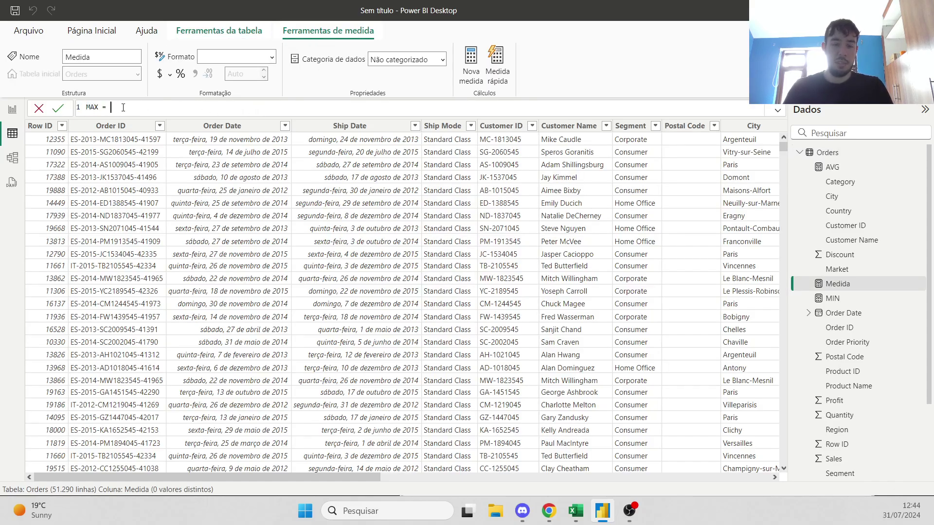
text(max(ord)
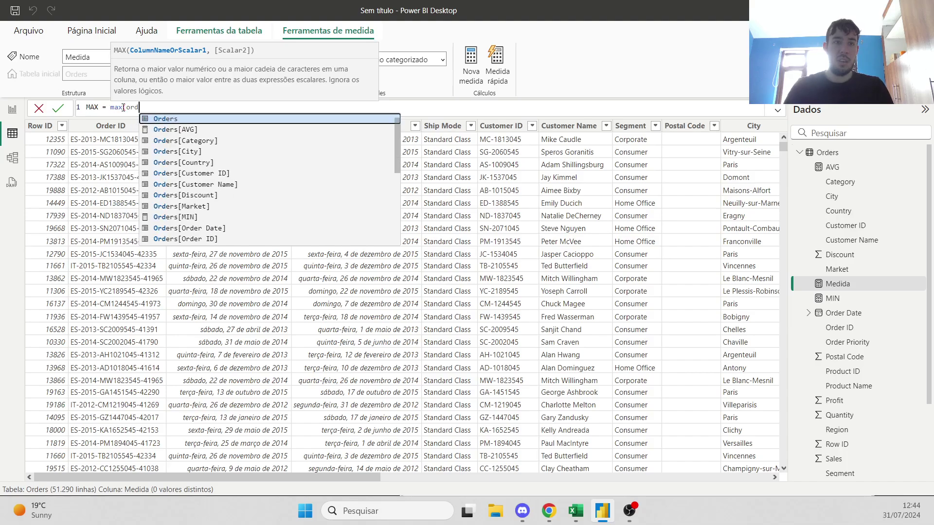
scroll(176, 228, down, 5)
click(235, 239)
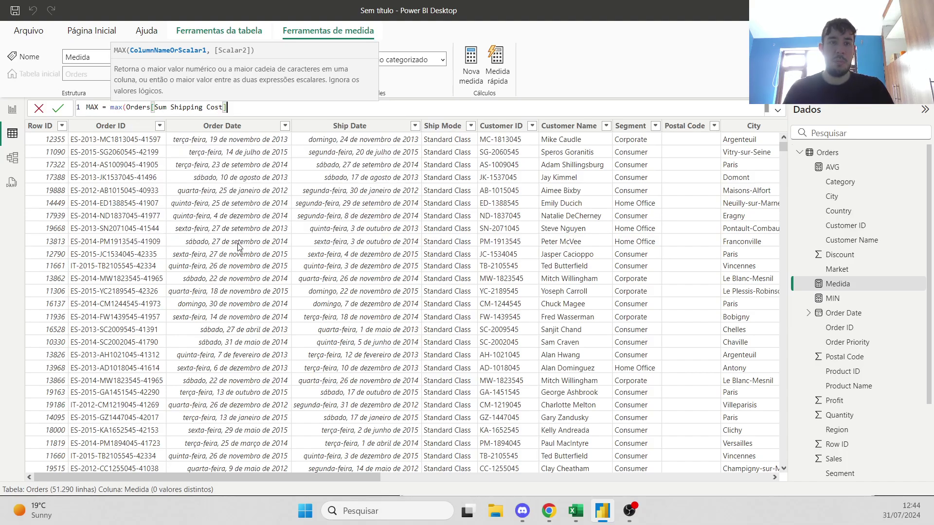
key(shift+Left)
key(shift+Left)
key(shift+Left)
key(shift+Left)
key(shift+Left)
key(shift+Left)
key(shift+Left)
key(shift+Left)
key(shift+Left)
key(shift+Left)
key(shift+Left)
key(shift+Left)
key(shift+Left)
key(shift+Left)
key(shift+Left)
key(shift+Left)
key(shift+Left)
key(shift+Left)
key(shift+Left)
key(shift+Left)
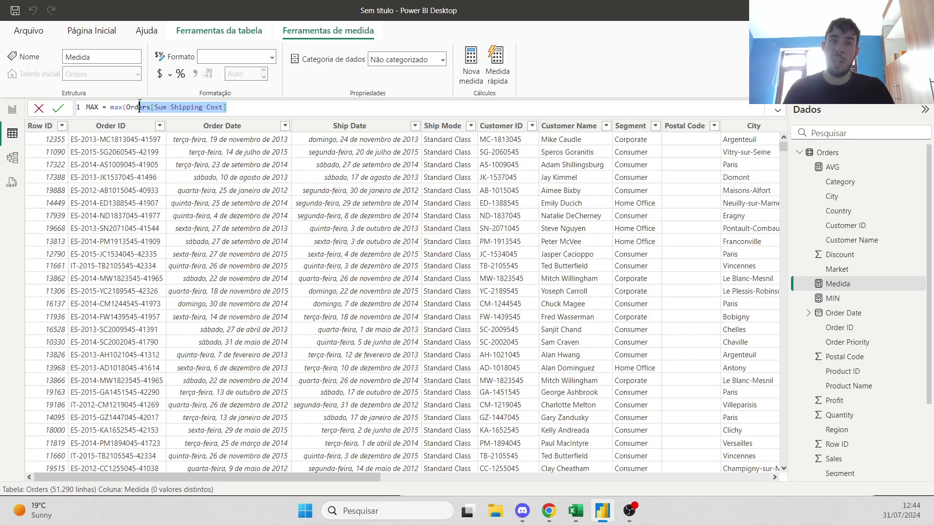
key(BackSpace)
key(BackSpace)
text(ord)
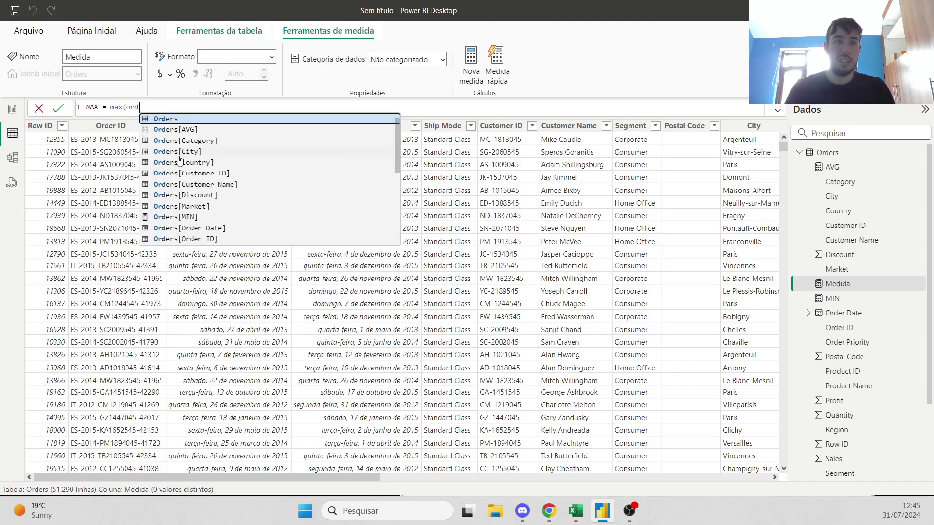
Step: Complete the MAX measure with Orders[Shipping Cost] as its argument and commit the formula
scroll(239, 209, down, 4)
scroll(214, 204, down, 1)
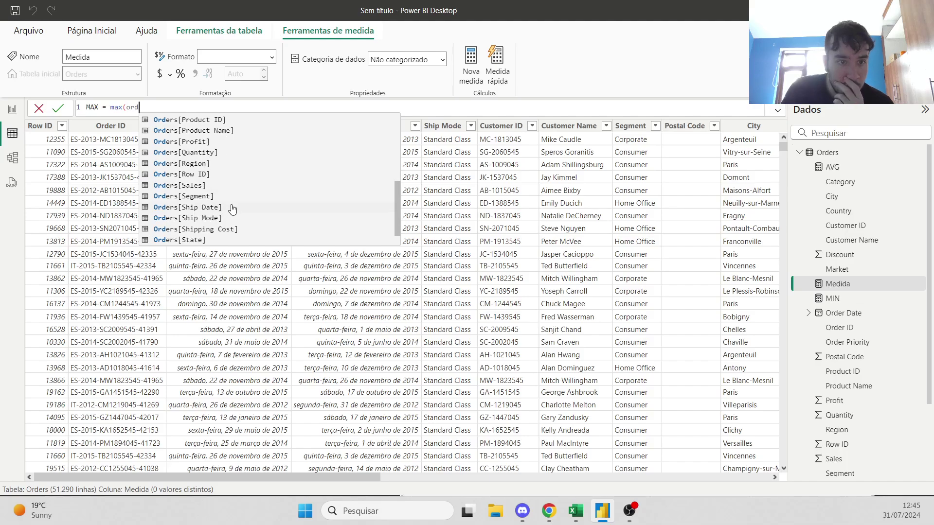
click(239, 215)
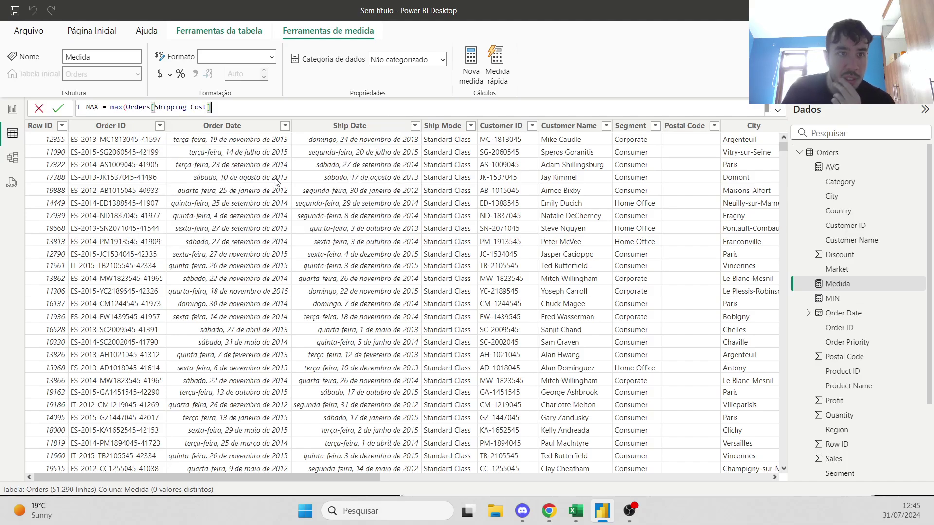
key(Return)
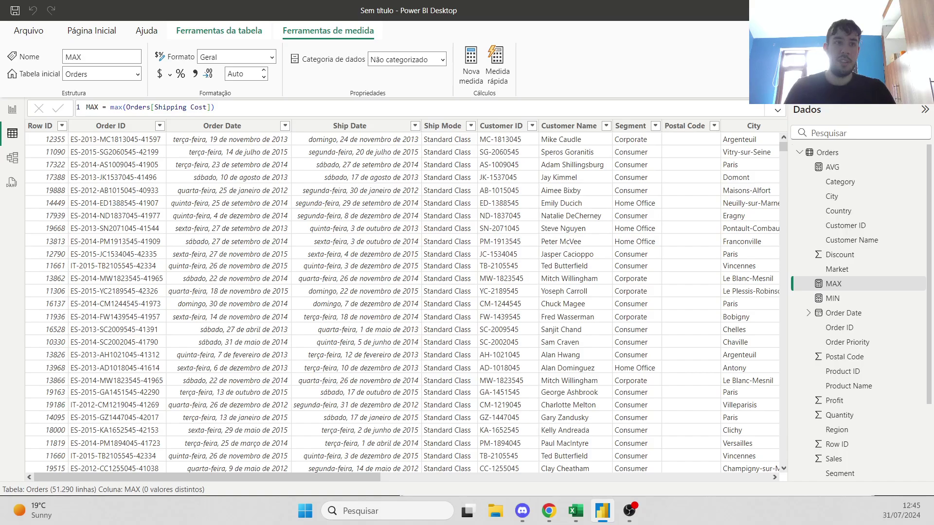
Step: Return to the report view and delete the matrix of shipping costs by region
click(12, 109)
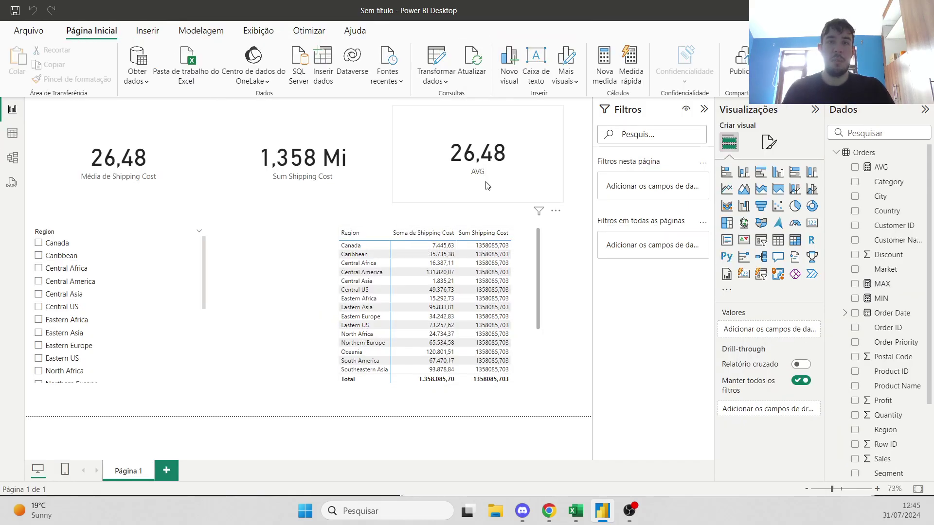
click(529, 294)
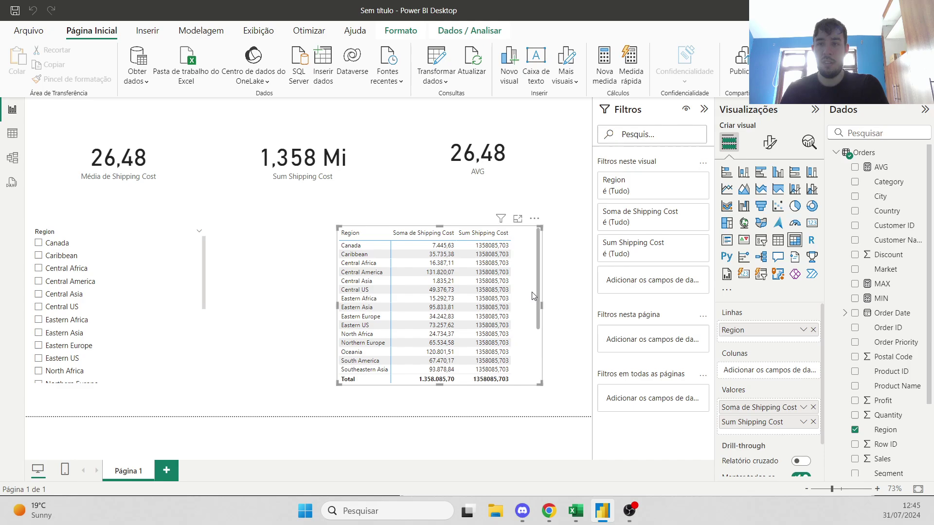
key(Delete)
Step: Add a card beside the Region slicer, fill it with the MIN measure, and reduce its height
click(812, 223)
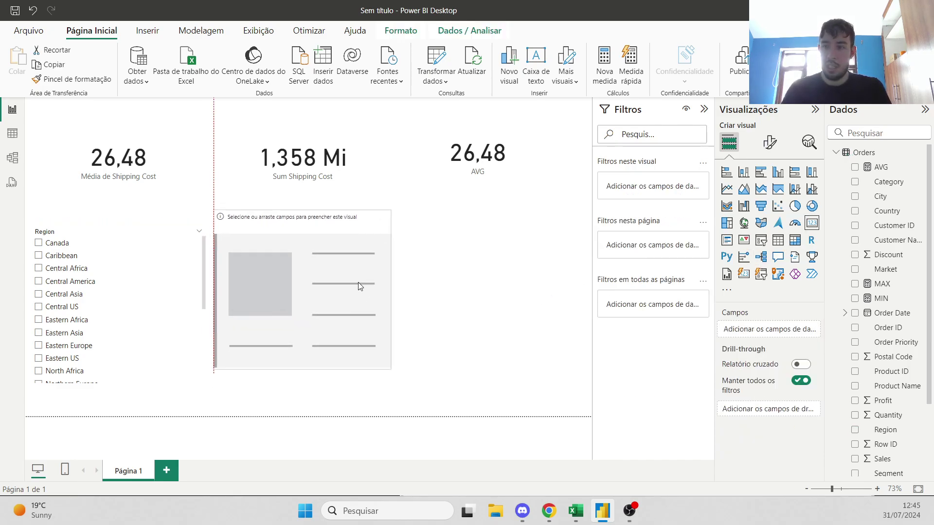
drag(890, 297, 260, 306)
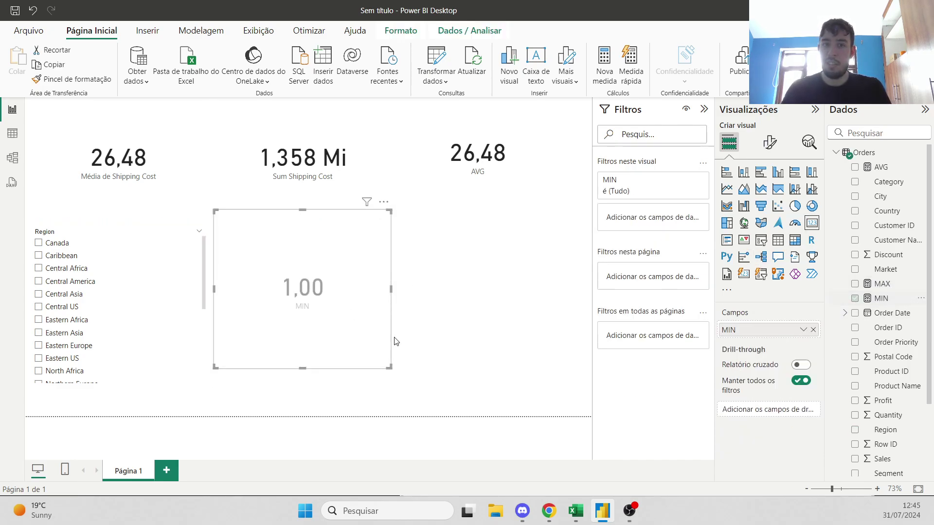
drag(389, 365, 381, 282)
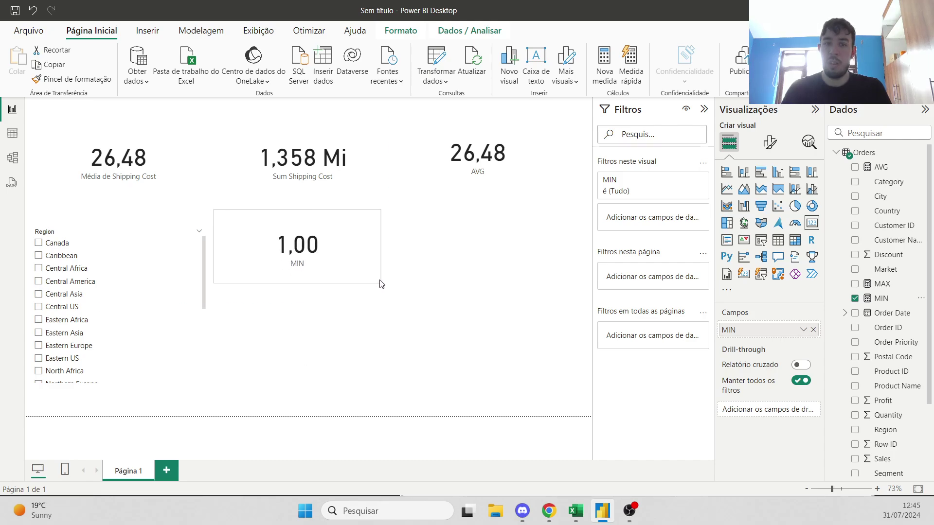
click(316, 299)
Step: Add another card with the MAX measure, shrink it, and align it beside the MIN card
click(812, 223)
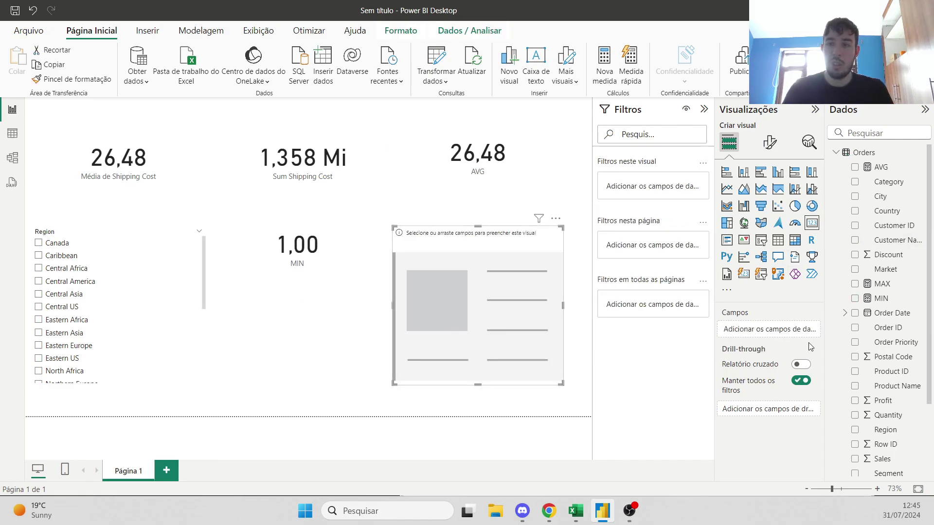
drag(878, 284, 504, 275)
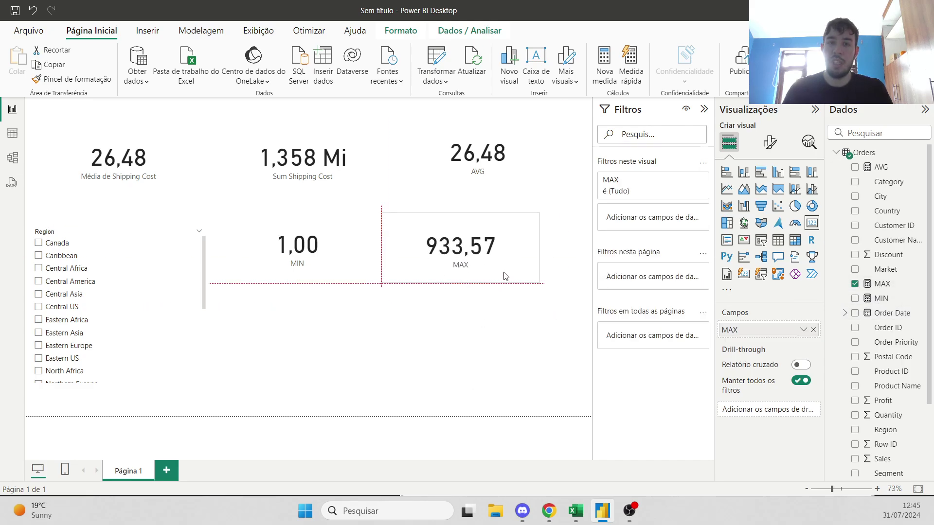
click(311, 321)
Step: Filter the report by several regions, including Eastern Europe and Eastern Africa, to check the MIN and MAX cards, and clear the Region slicer
click(62, 360)
click(68, 345)
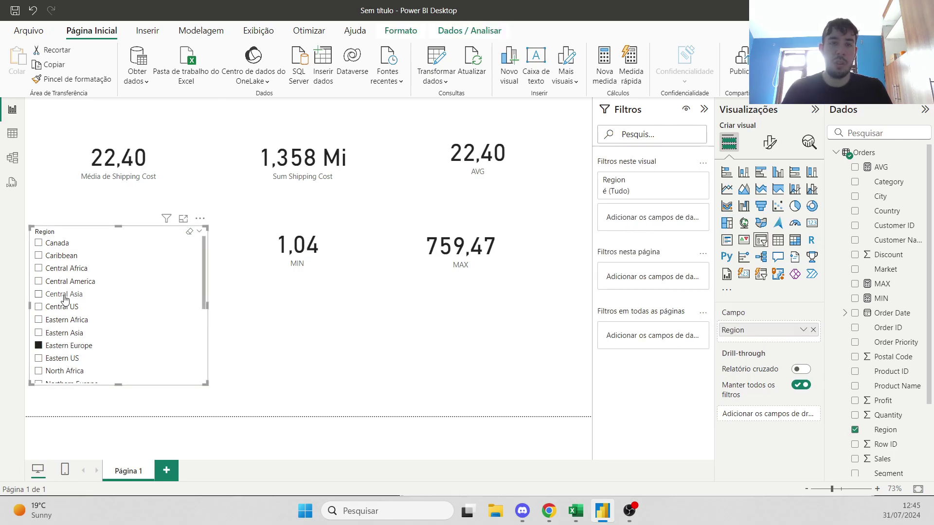
click(61, 308)
click(59, 320)
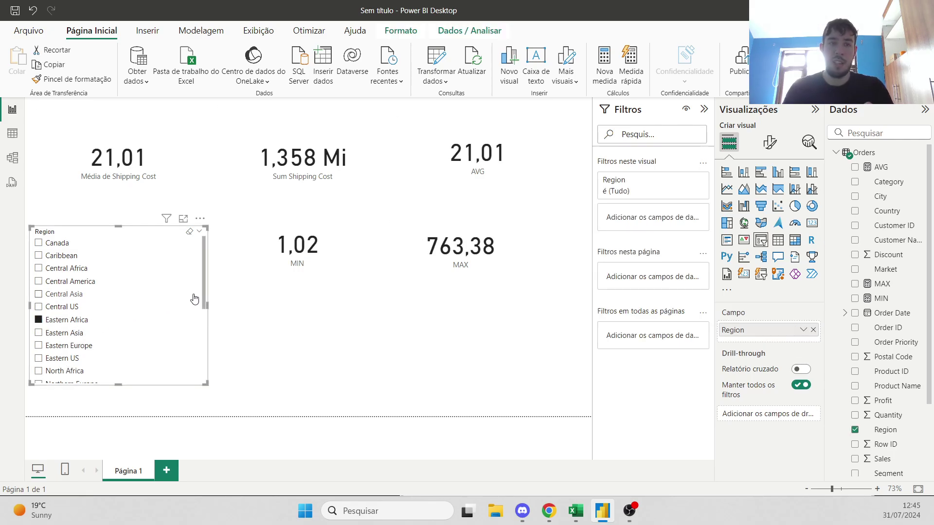
click(56, 333)
click(77, 338)
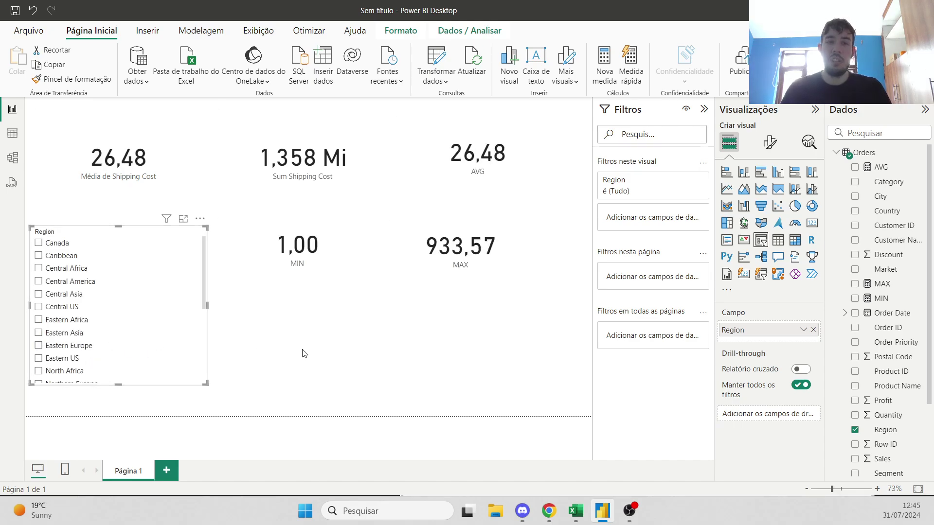
click(316, 351)
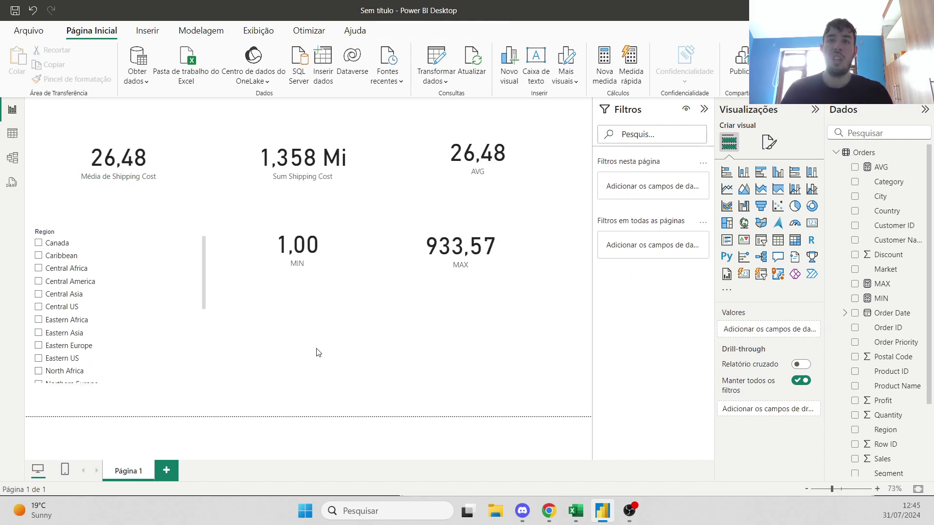